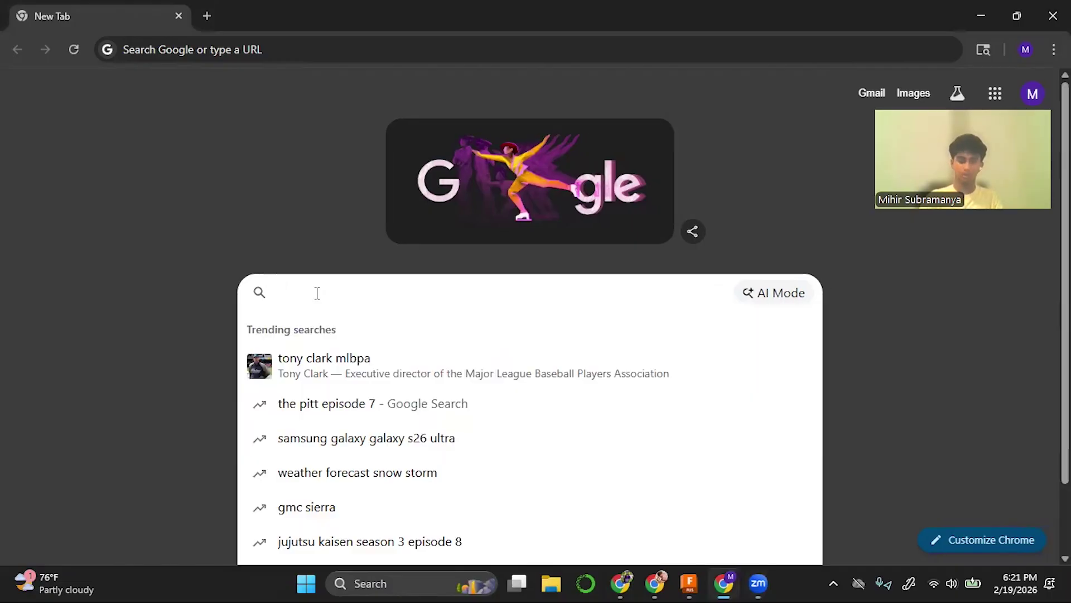
Search the web for thingiverse and open the Thingiverse site.
key(Down)
key(Return)
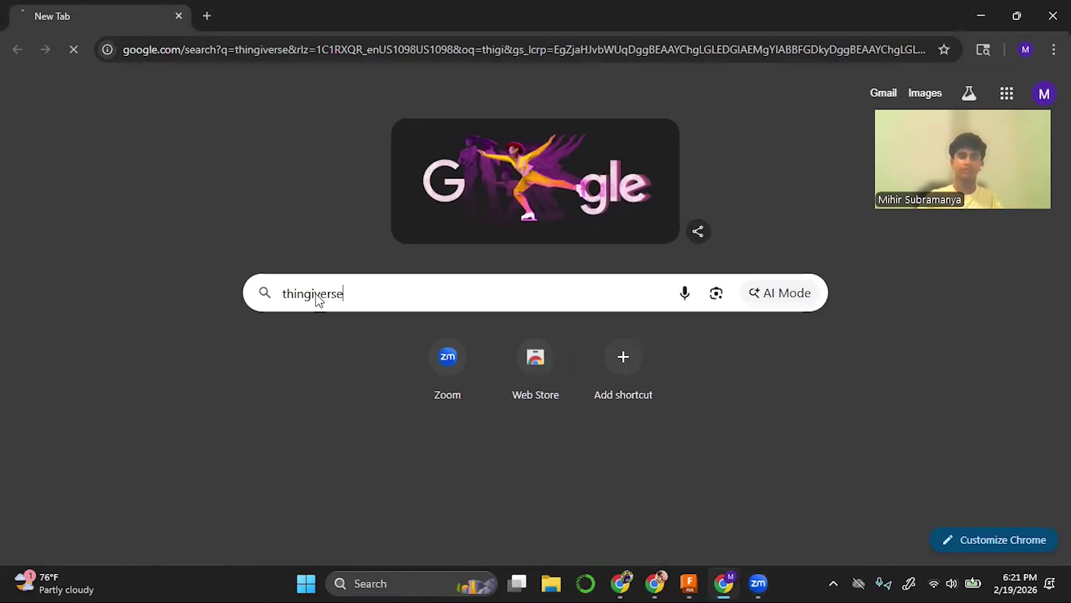
click(282, 246)
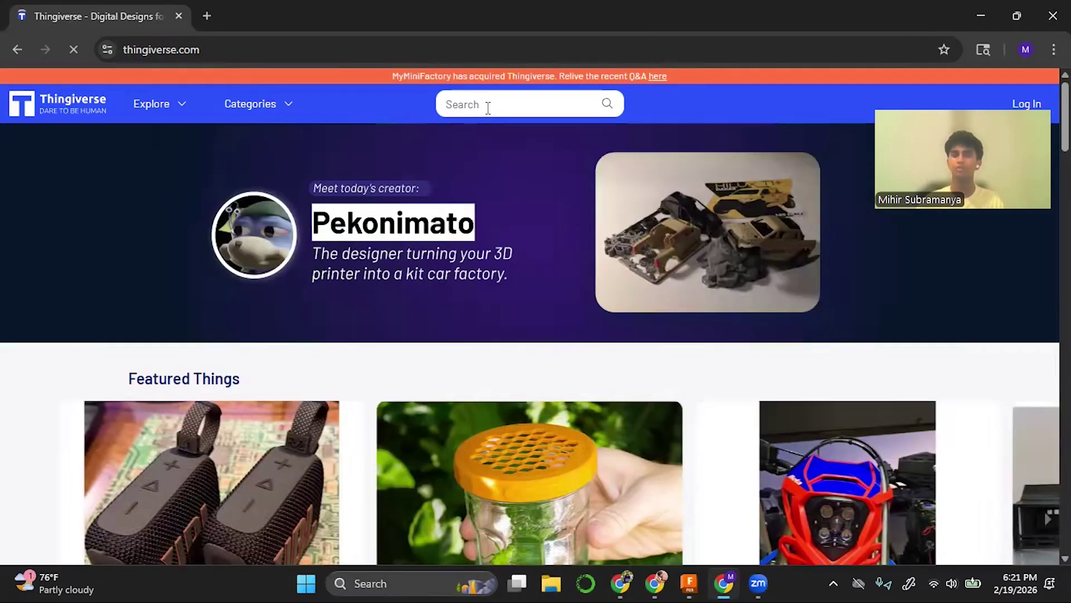
Search Thingiverse for "phone stand".
click(487, 108)
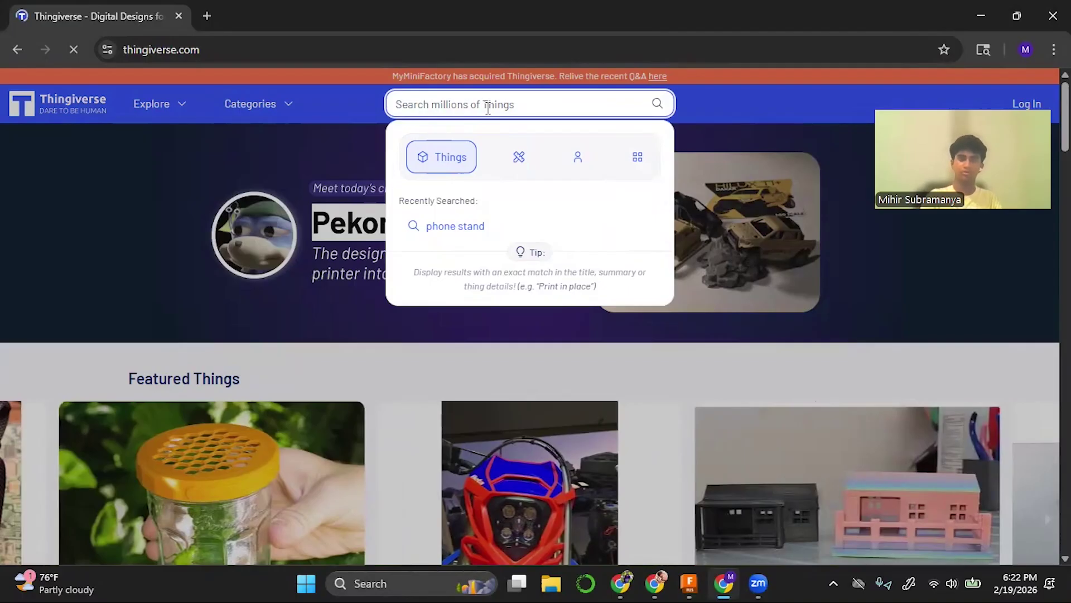
scroll(488, 108, down, 5)
text(phon)
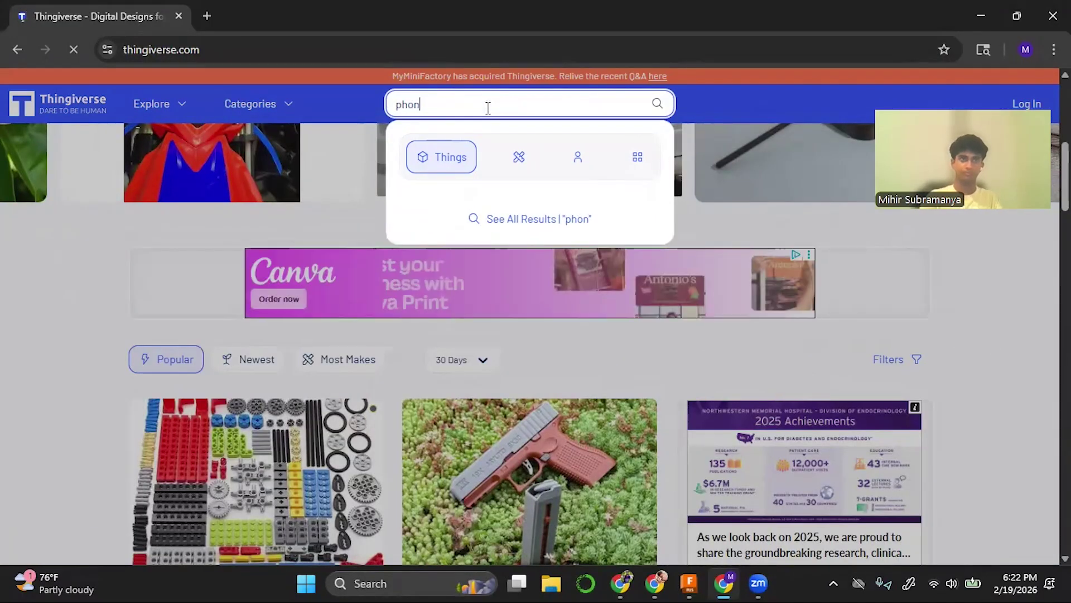
text(e stand)
key(Return)
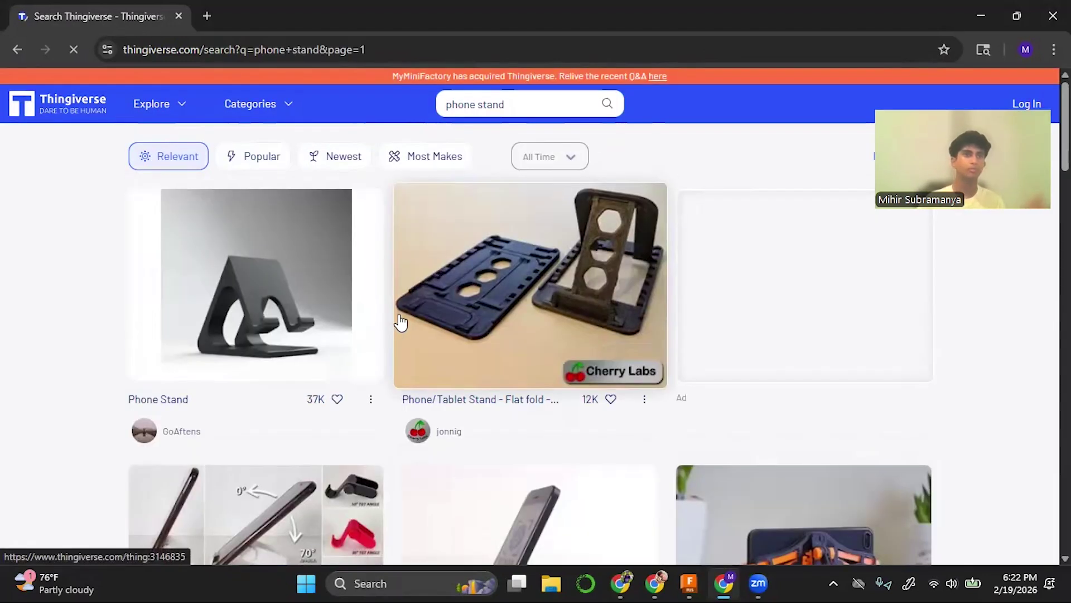
Browse the phone stand results and open the first Phone Stand listing, dismissing the advertisement that covers it.
scroll(397, 321, down, 2)
scroll(389, 323, down, 4)
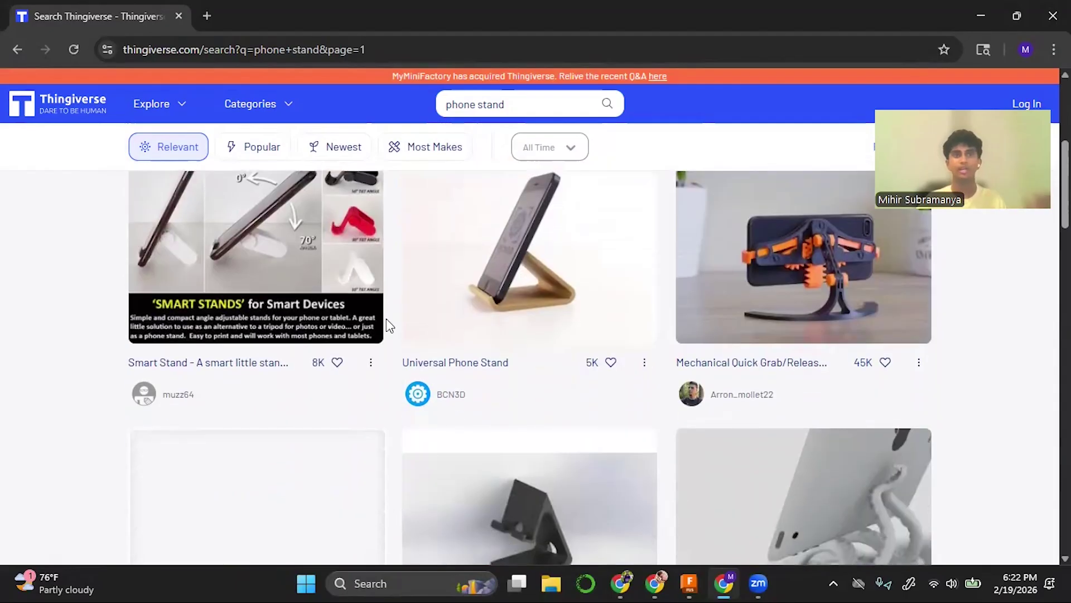
scroll(388, 325, up, 5)
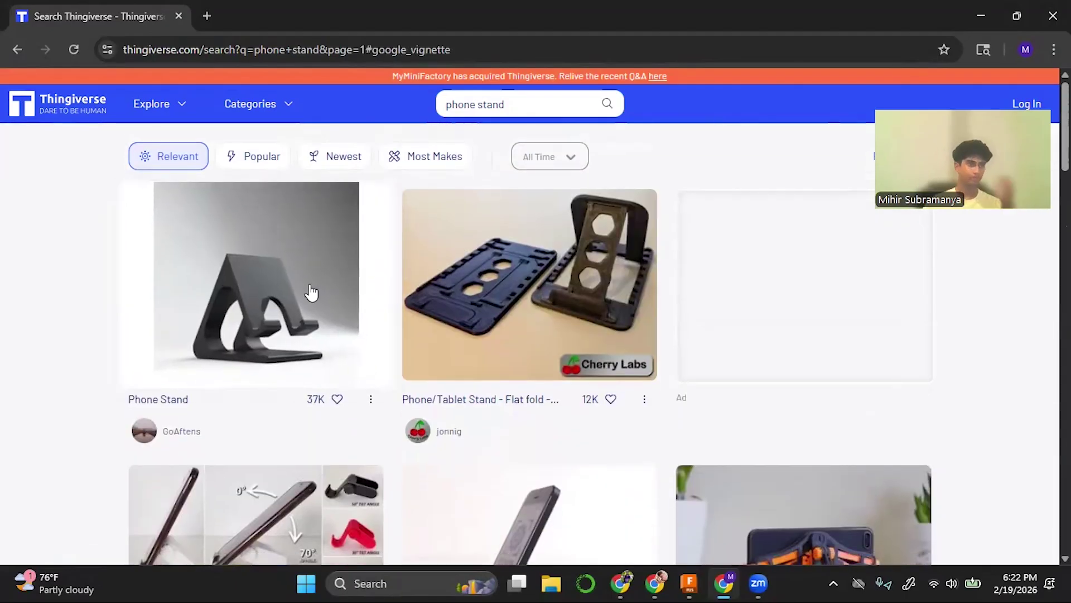
click(311, 292)
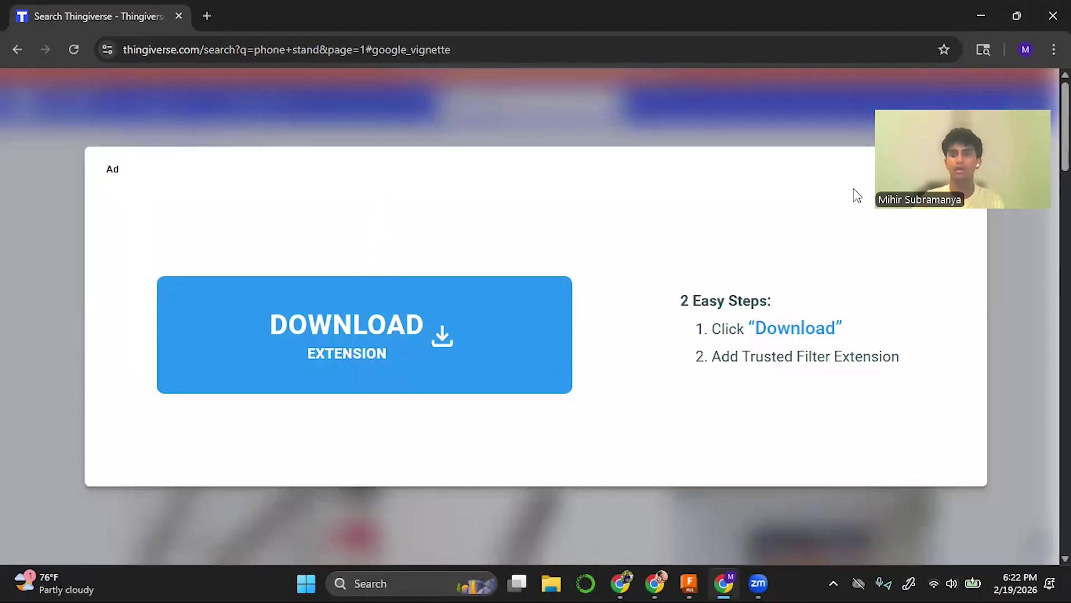
drag(881, 187, 286, 427)
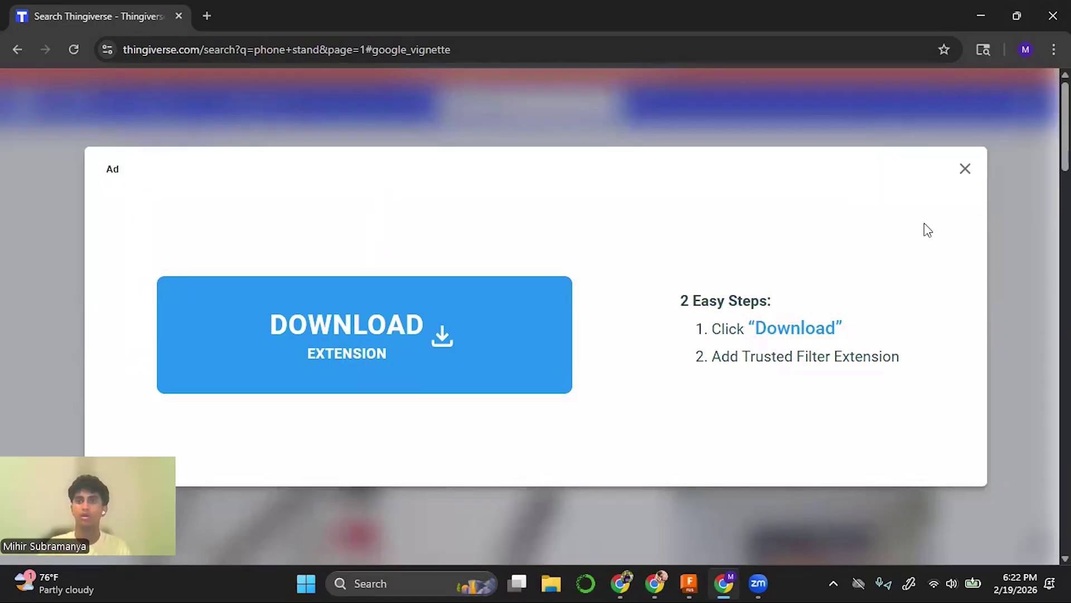
click(965, 168)
Look through the community makes uploaded for the Phone Stand model.
scroll(597, 302, down, 6)
scroll(597, 306, down, 3)
click(641, 298)
scroll(631, 318, down, 1)
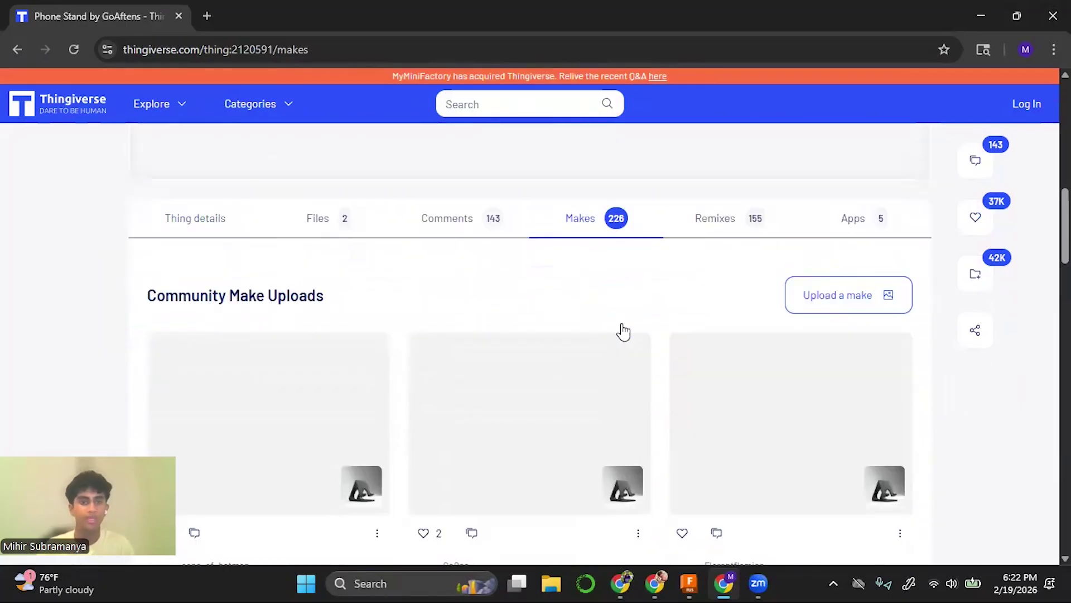
scroll(624, 331, down, 6)
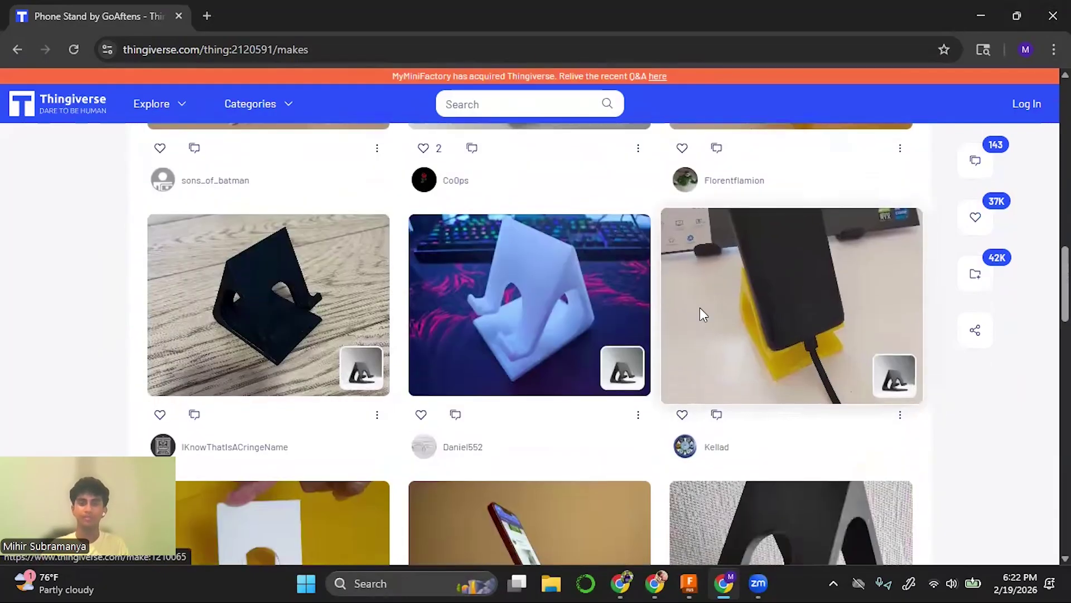
scroll(664, 308, up, 7)
Look over the Phone Stand model's comments, its downloadable files and its preview picture.
click(493, 296)
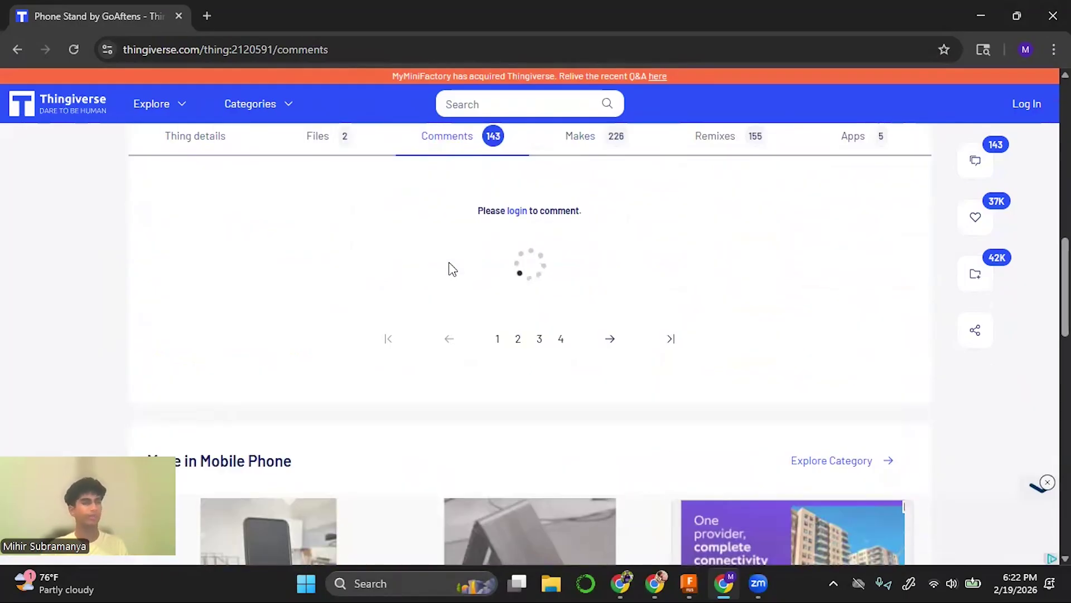
scroll(442, 270, down, 1)
scroll(443, 270, up, 5)
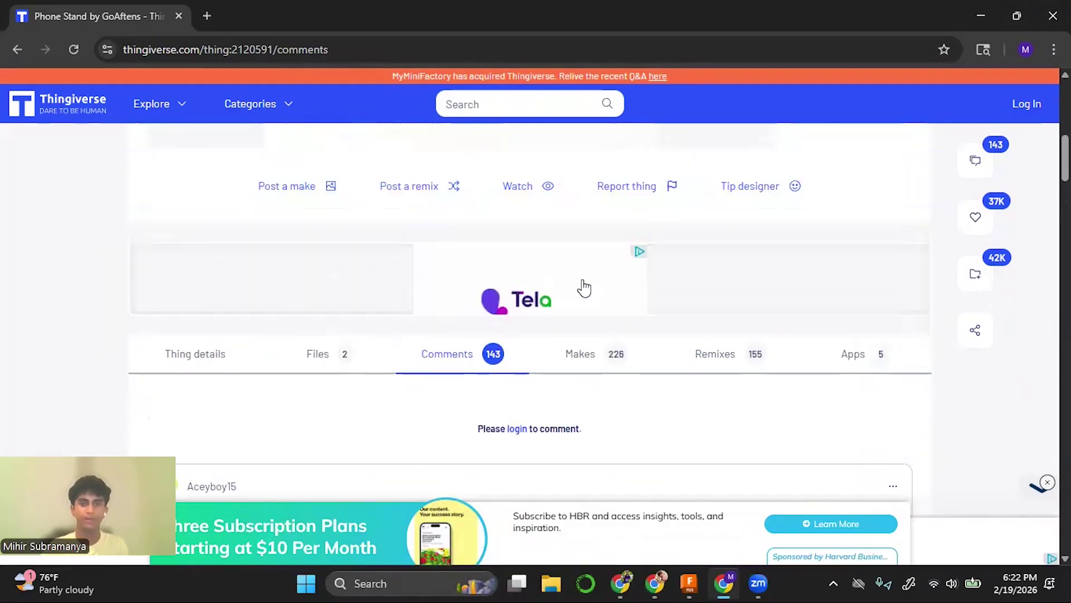
click(351, 370)
scroll(536, 306, down, 1)
scroll(442, 303, up, 7)
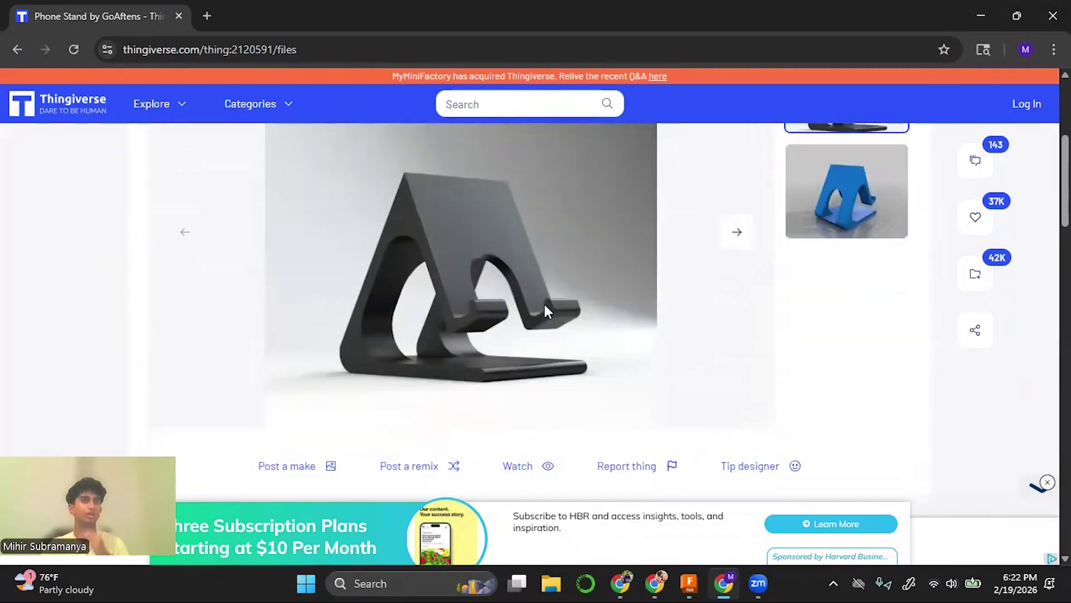
scroll(547, 311, down, 2)
Return from the Phone Stand listing to the phone stand search results.
click(17, 49)
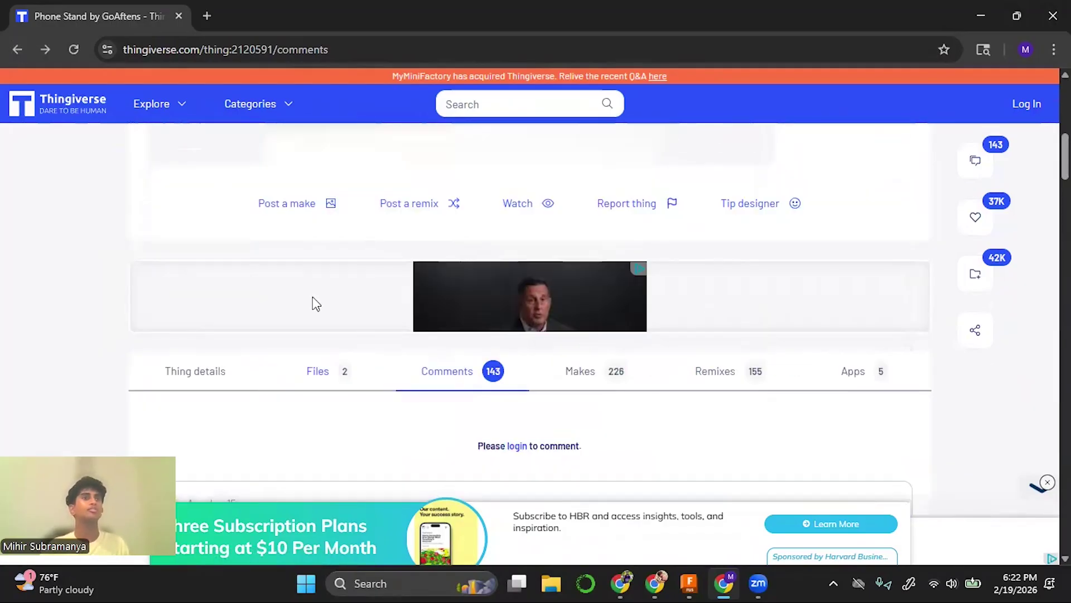
click(14, 49)
click(15, 49)
click(14, 49)
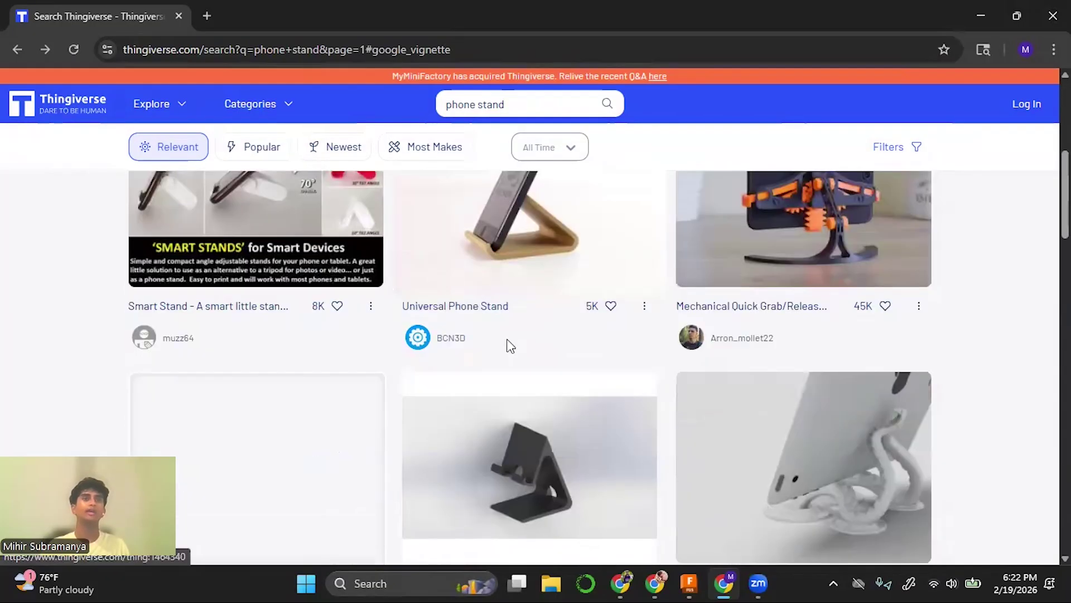
Open the Universal Phone Stand listing by BCN3D and look over its pictures and summary.
click(525, 267)
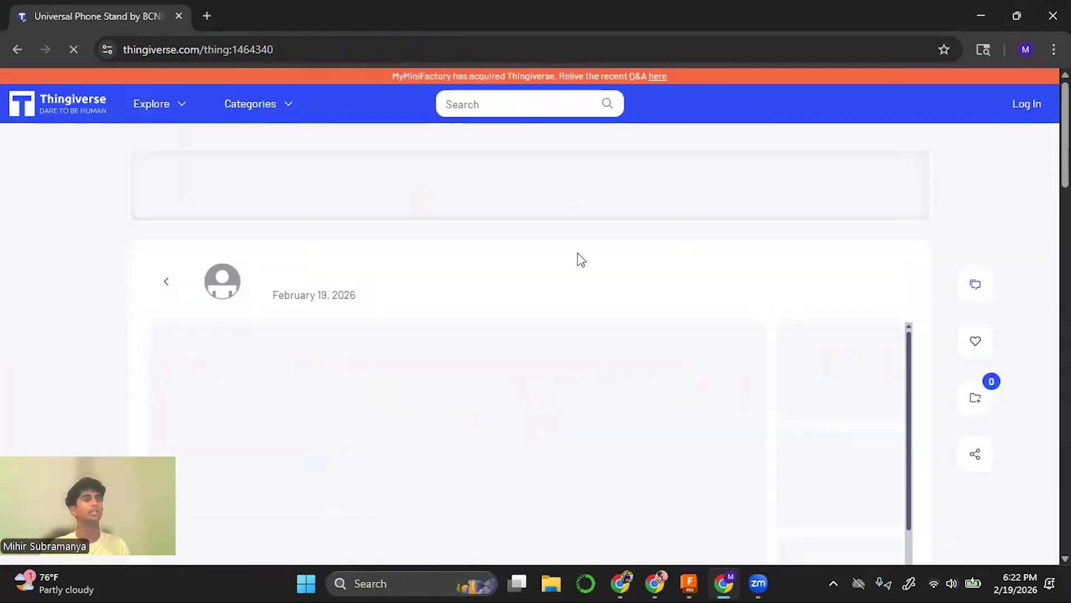
scroll(804, 262, down, 4)
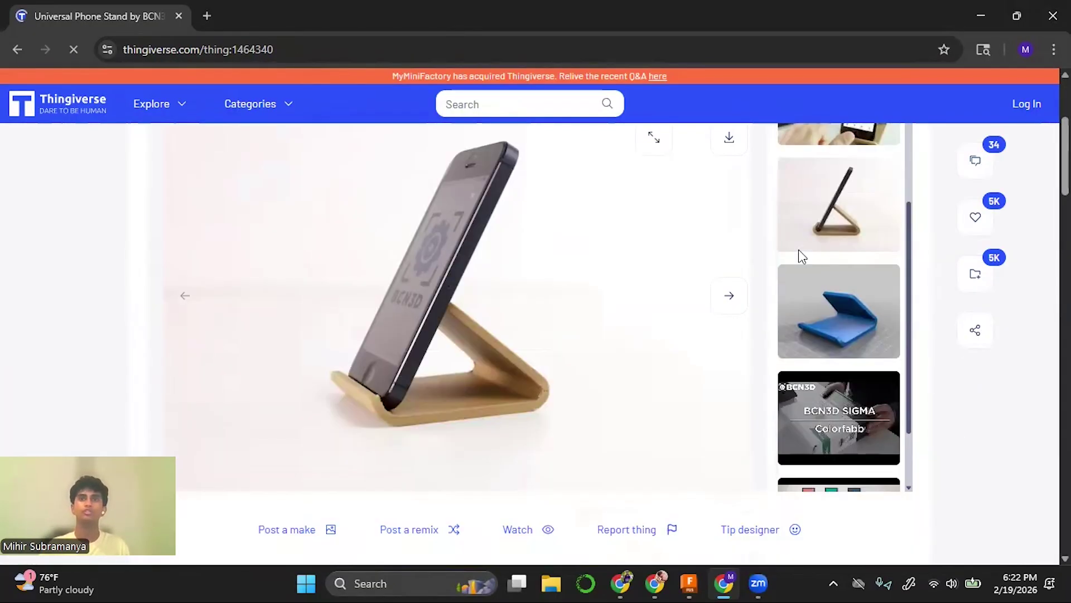
click(813, 292)
scroll(523, 354, down, 5)
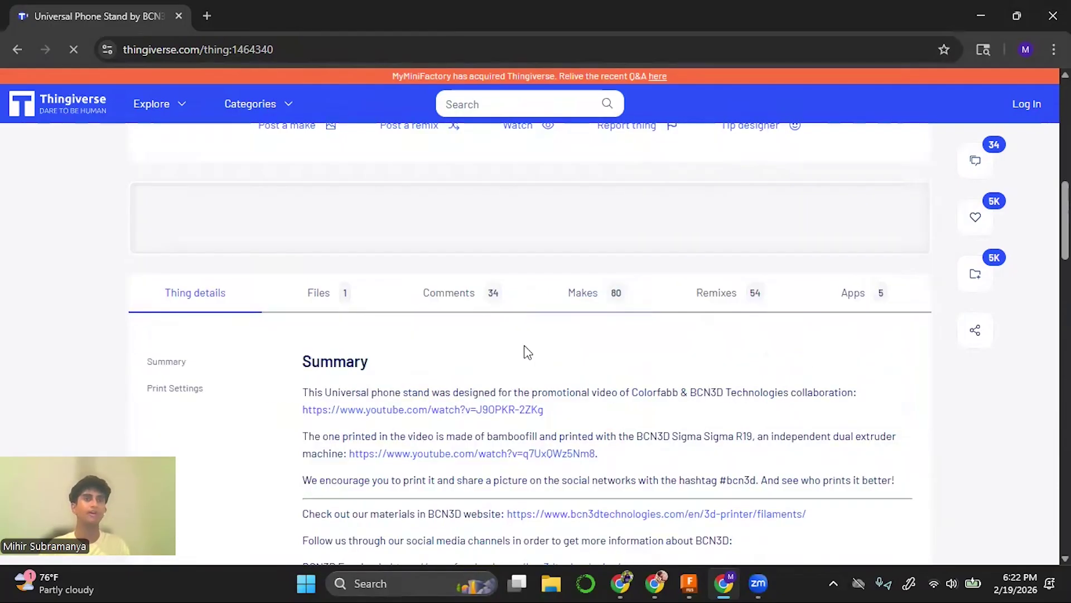
Check the Universal Phone Stand's community makes, read one make's print settings and notes, and return to the model's makes.
click(620, 296)
scroll(508, 316, down, 1)
scroll(509, 316, down, 3)
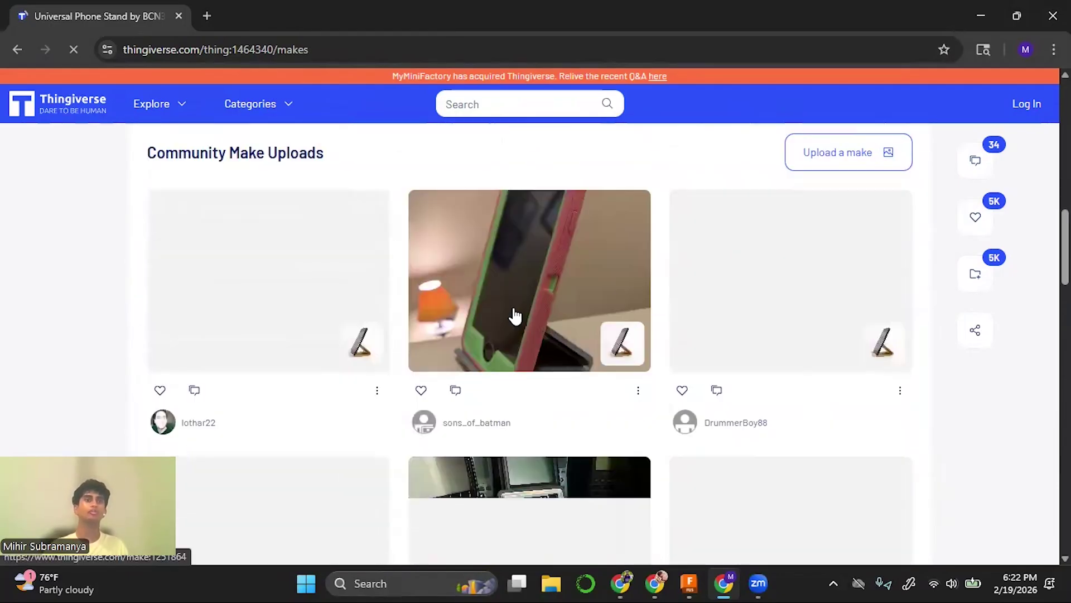
scroll(540, 309, up, 4)
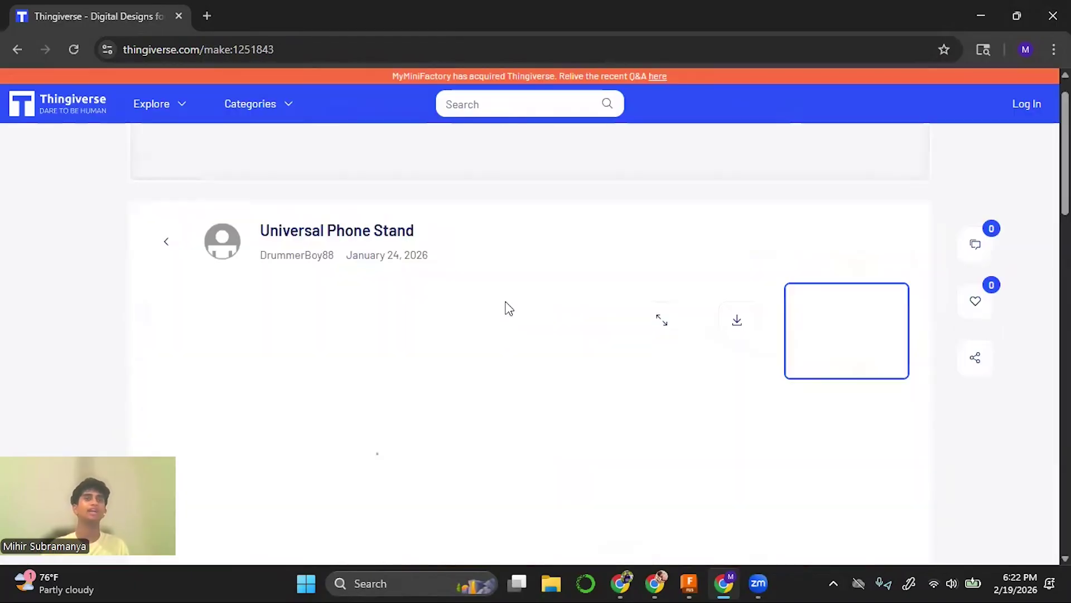
scroll(508, 304, down, 4)
scroll(506, 294, down, 5)
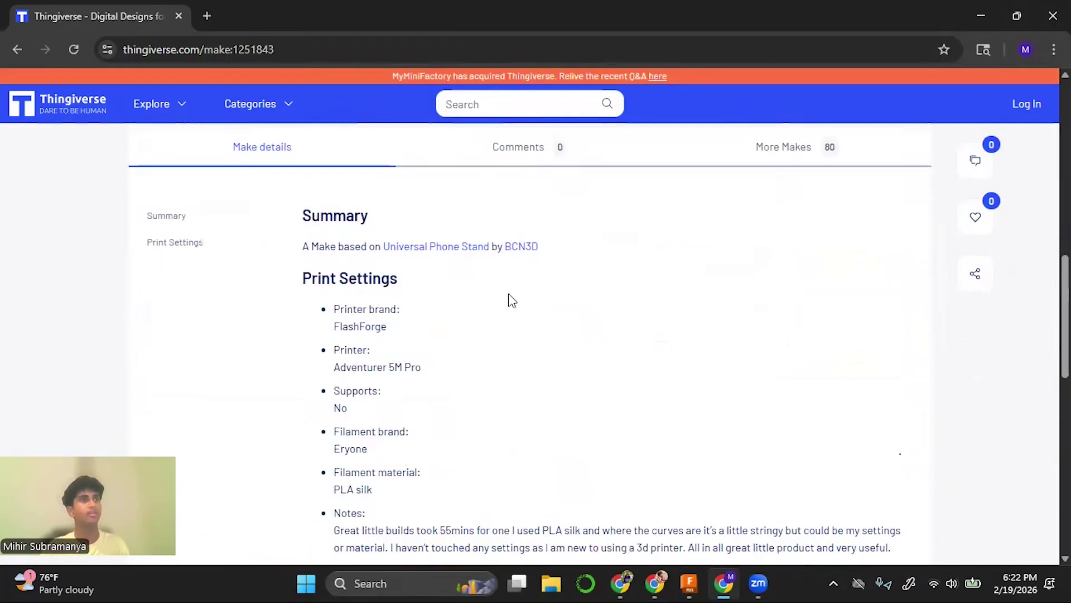
scroll(460, 301, up, 3)
click(9, 49)
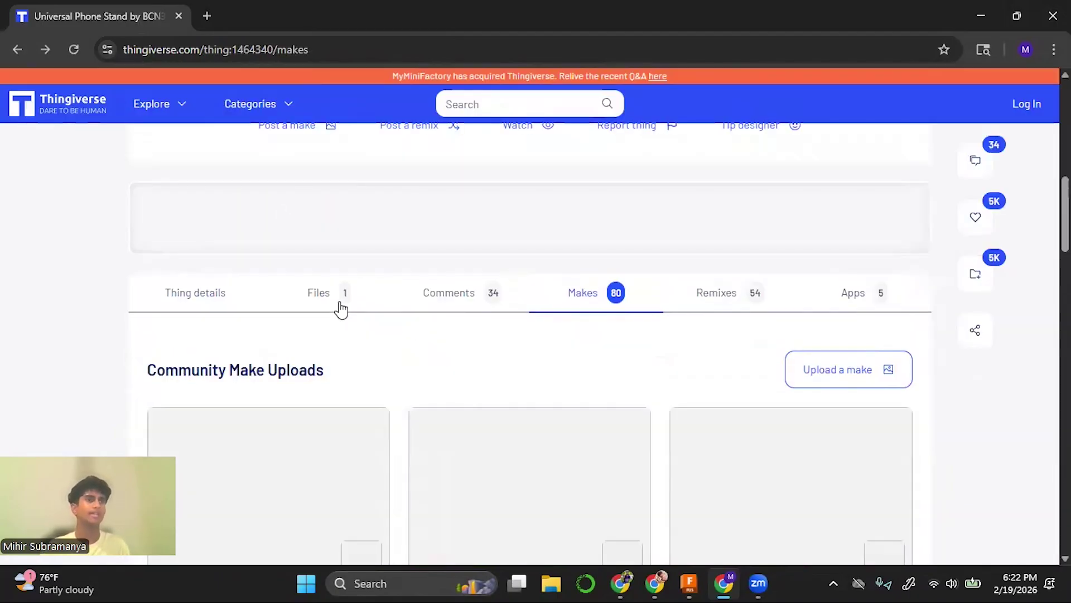
Download Universal_Phone_Stand.STL from the Universal Phone Stand's files.
click(317, 294)
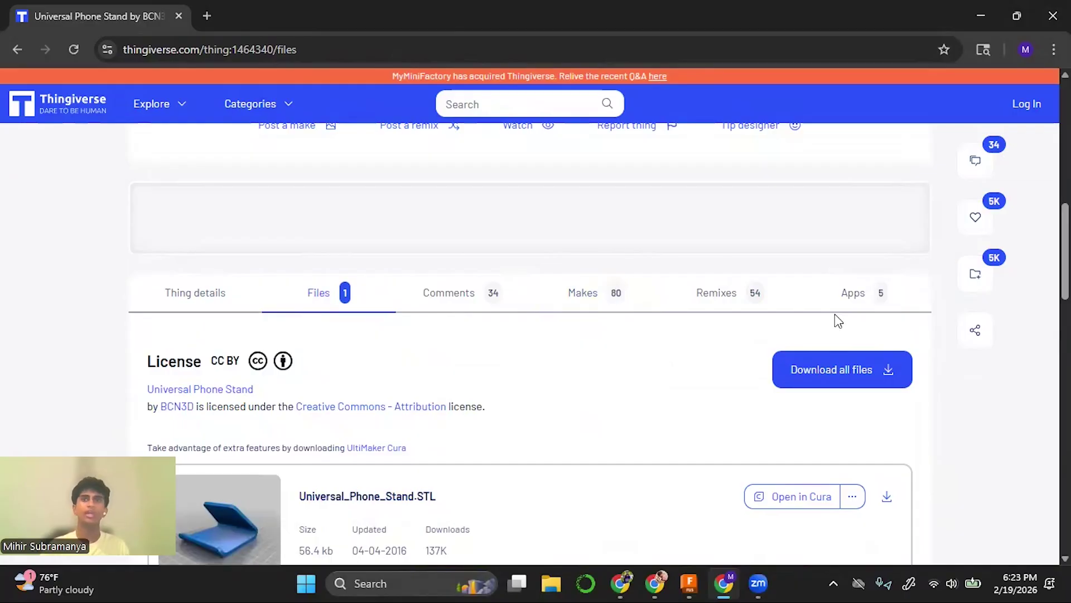
scroll(886, 273, down, 4)
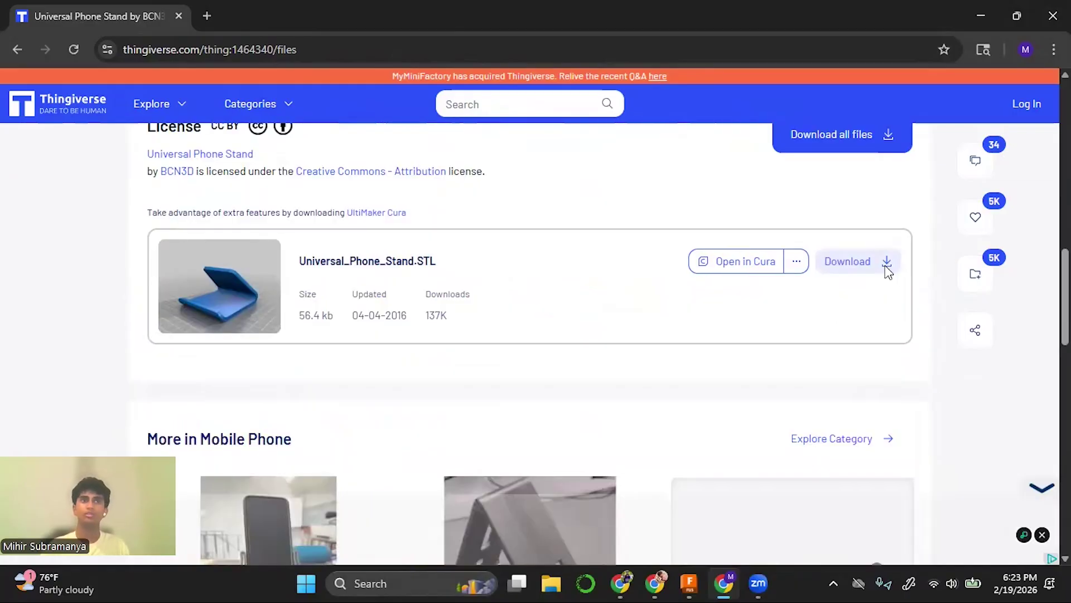
click(886, 273)
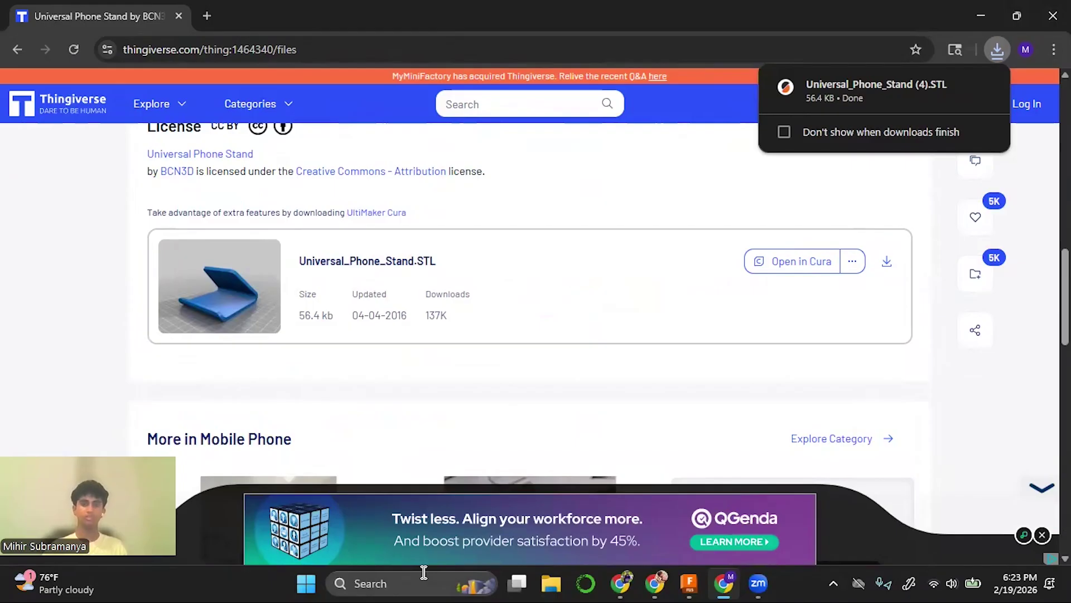
Find PrusaSlicer 2.9.4 among the installed programs and launch it.
click(387, 583)
text(pru)
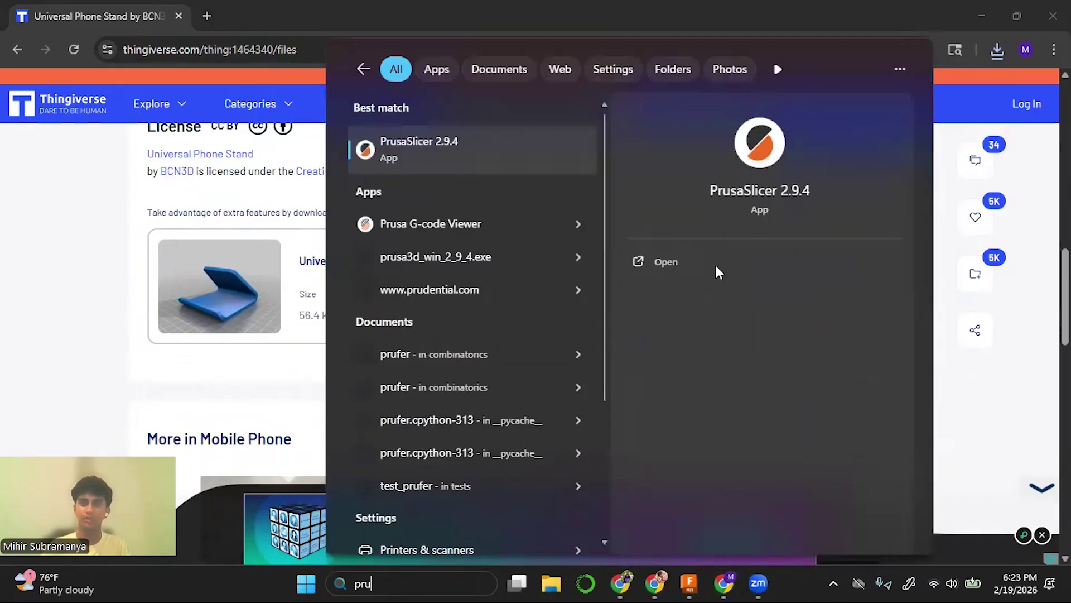
key(Return)
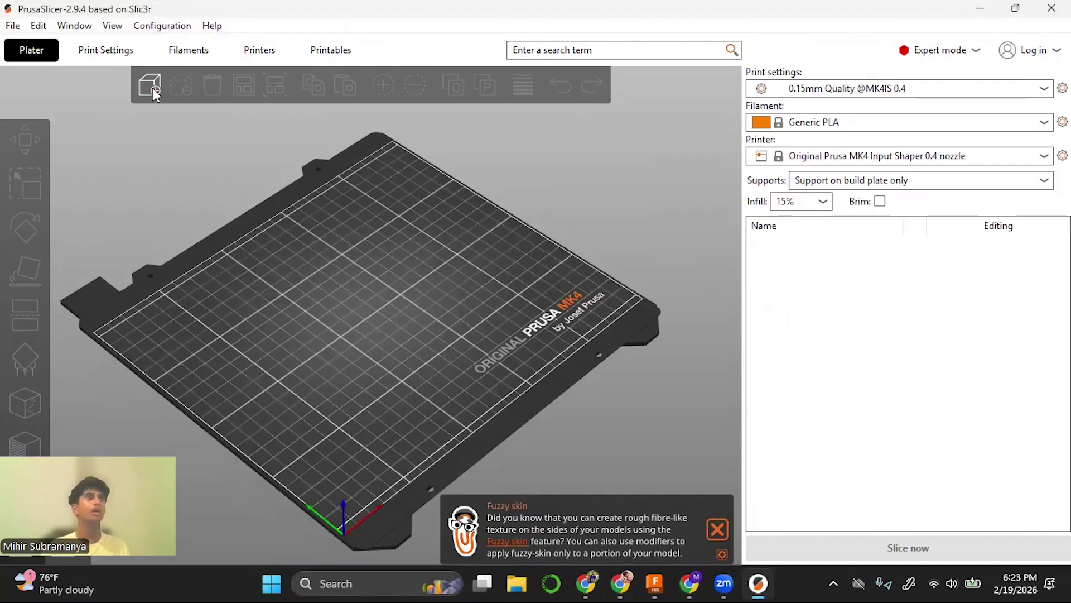
Import the Universal_Phone_Stand (4) file from the Downloads folder onto the build plate.
click(146, 86)
click(242, 181)
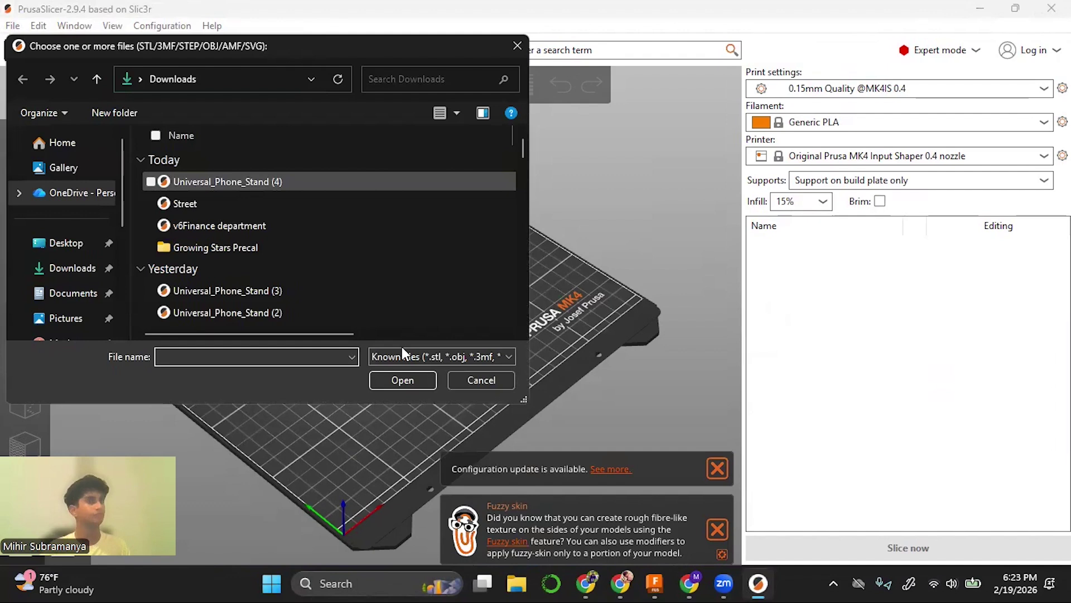
click(403, 379)
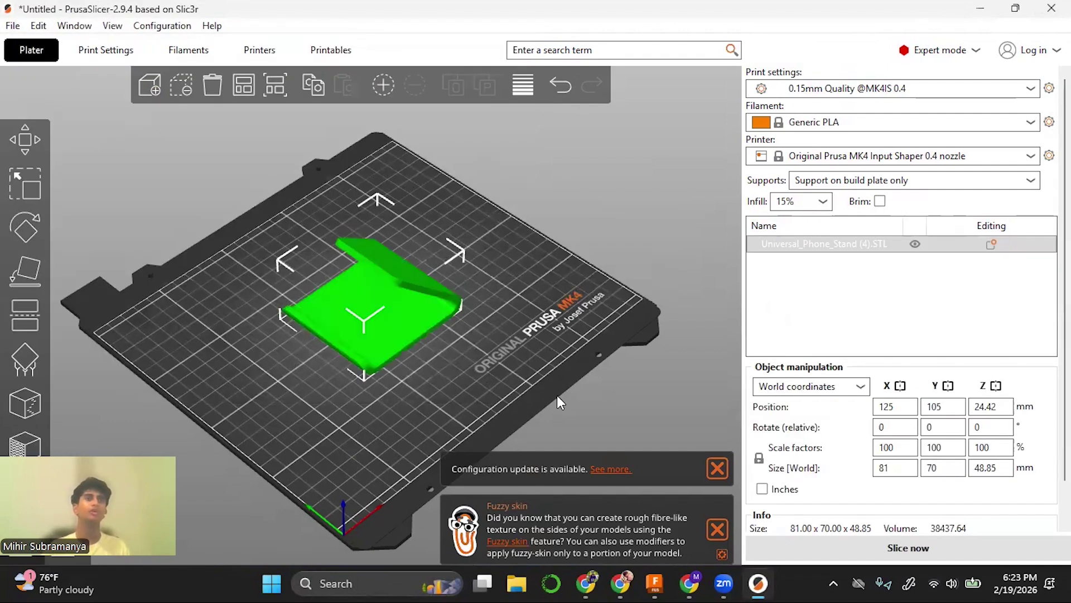
Examine the phone stand on the build plate from several viewing angles.
key(2)
key(0)
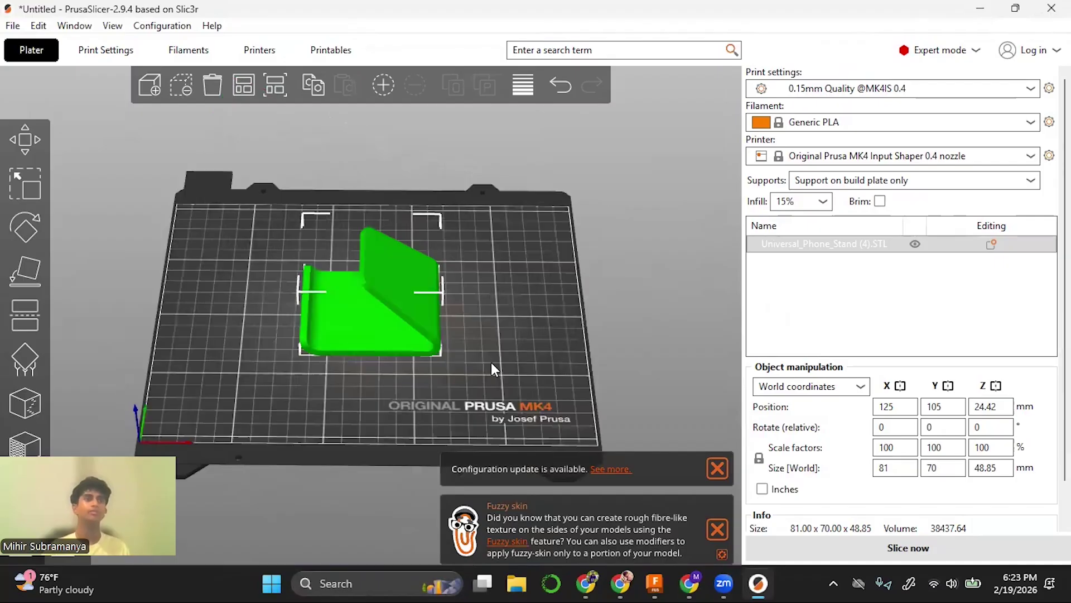
key(3)
key(0)
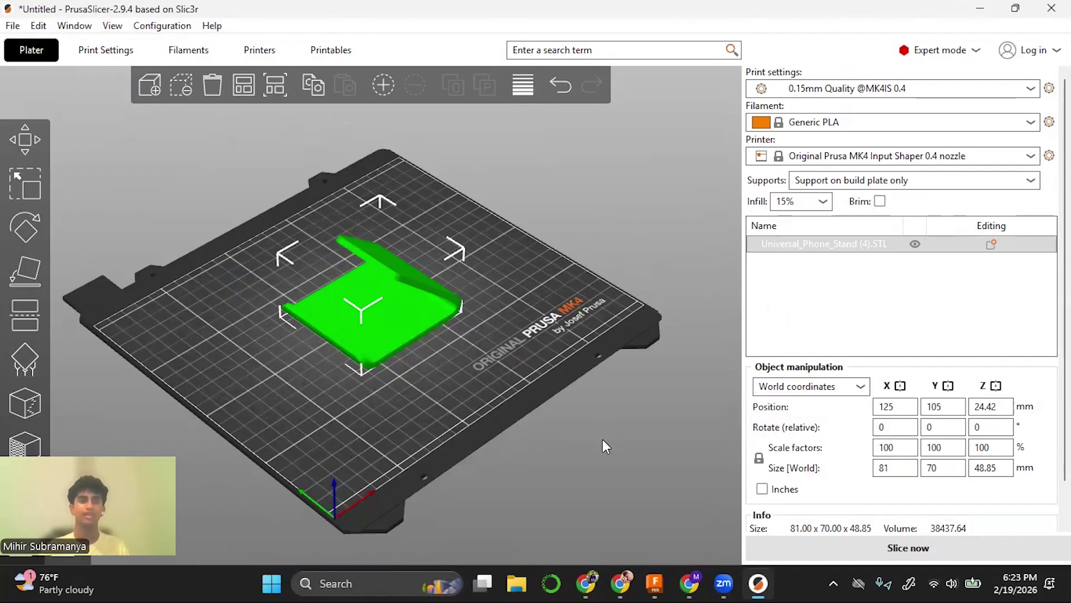
drag(572, 463, 511, 445)
key(0)
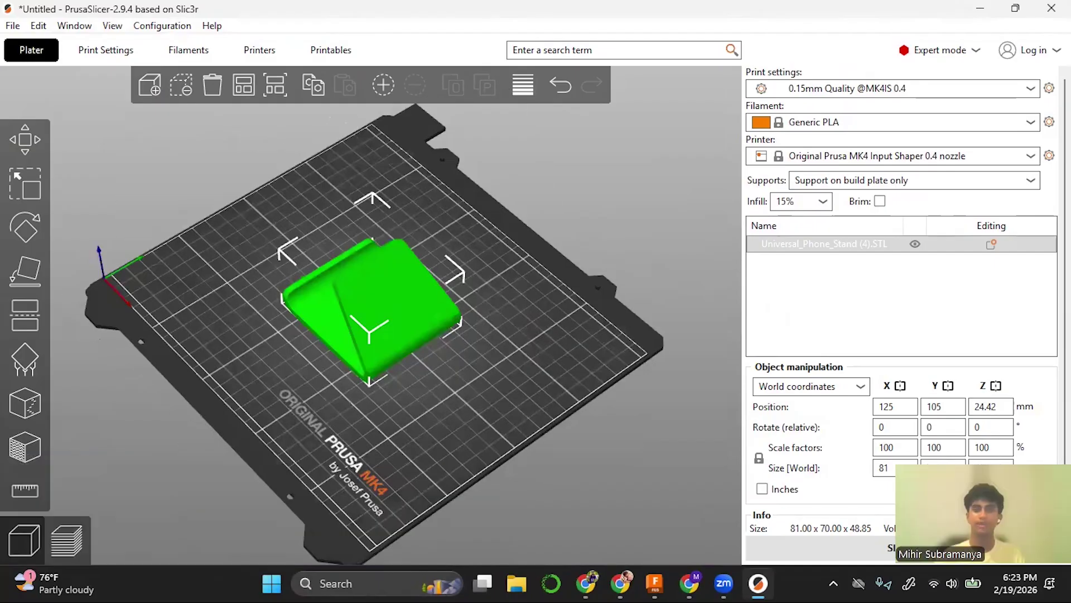
Try shifting the phone stand across and off the build plate with the Move tool, and undo the last move.
click(25, 149)
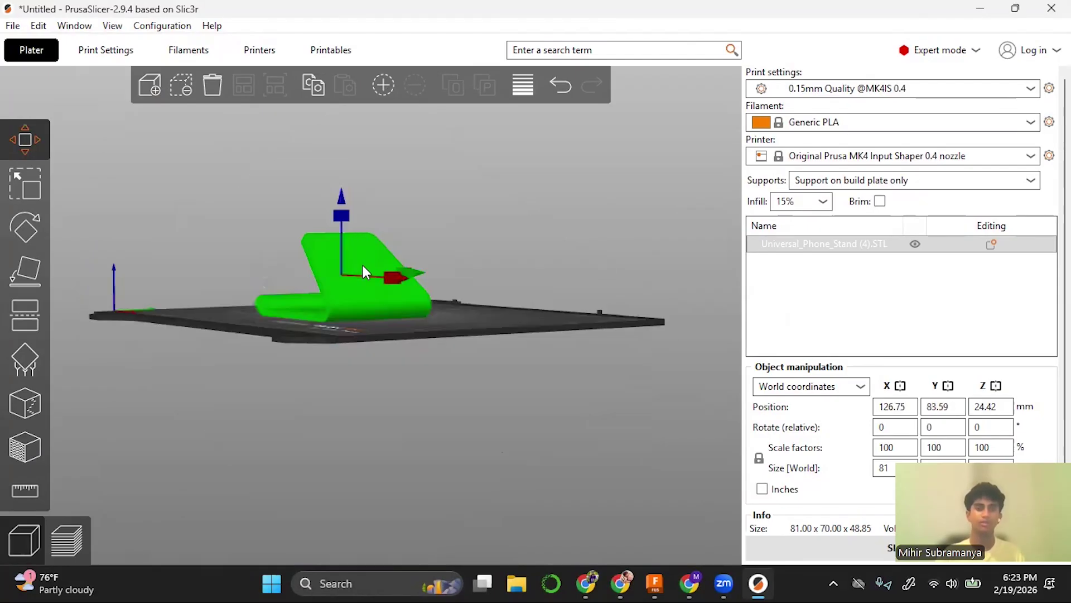
drag(363, 267, 381, 269)
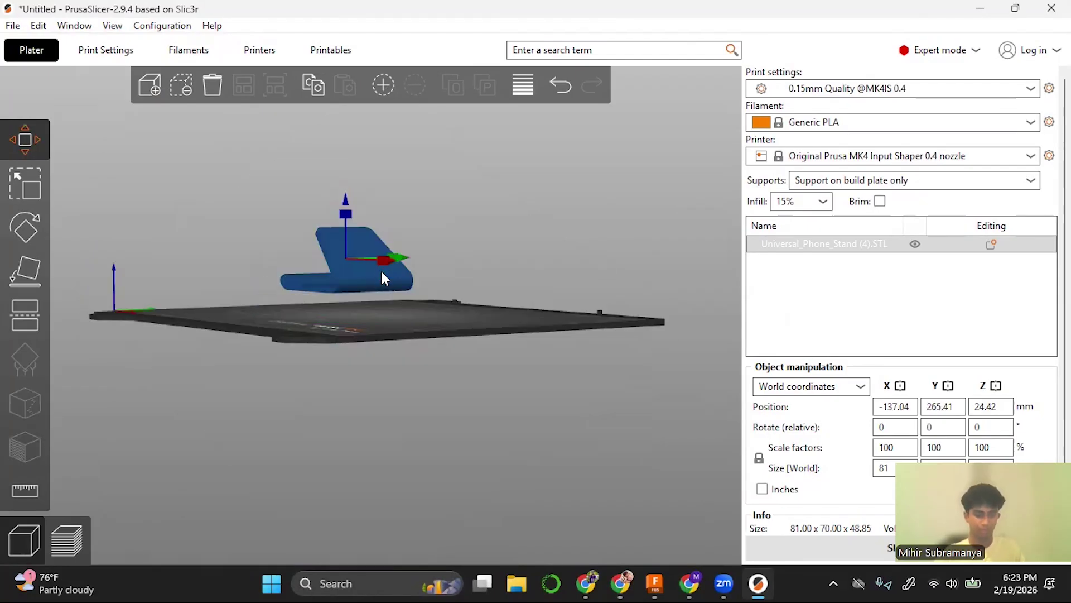
key(ctrl+z)
drag(492, 290, 514, 299)
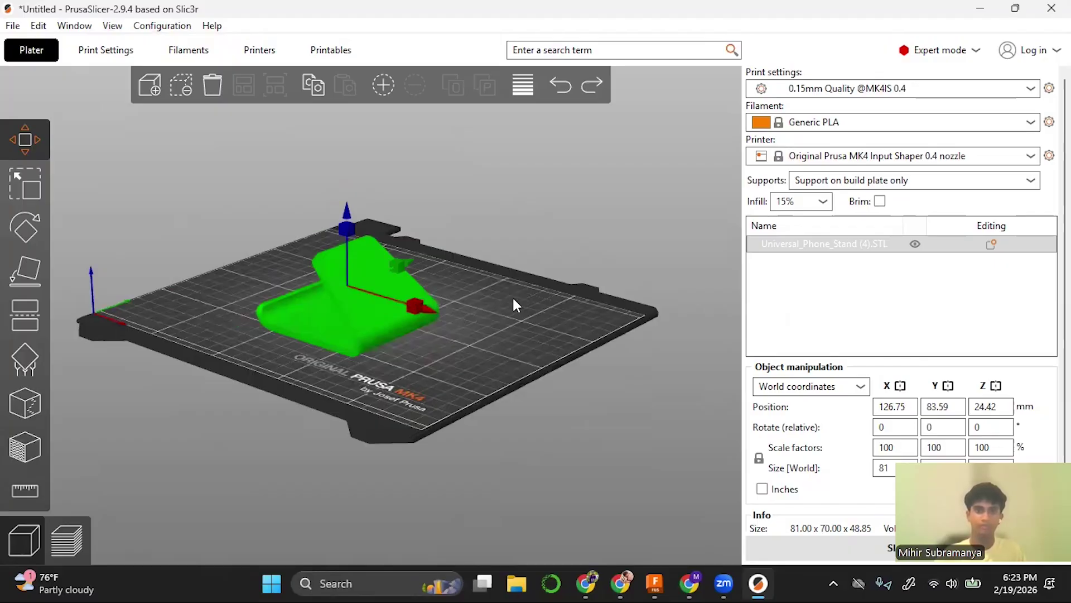
Try enlarging the phone stand from one corner with the Scale tool, and undo the scaling.
drag(170, 240, 31, 189)
key(s)
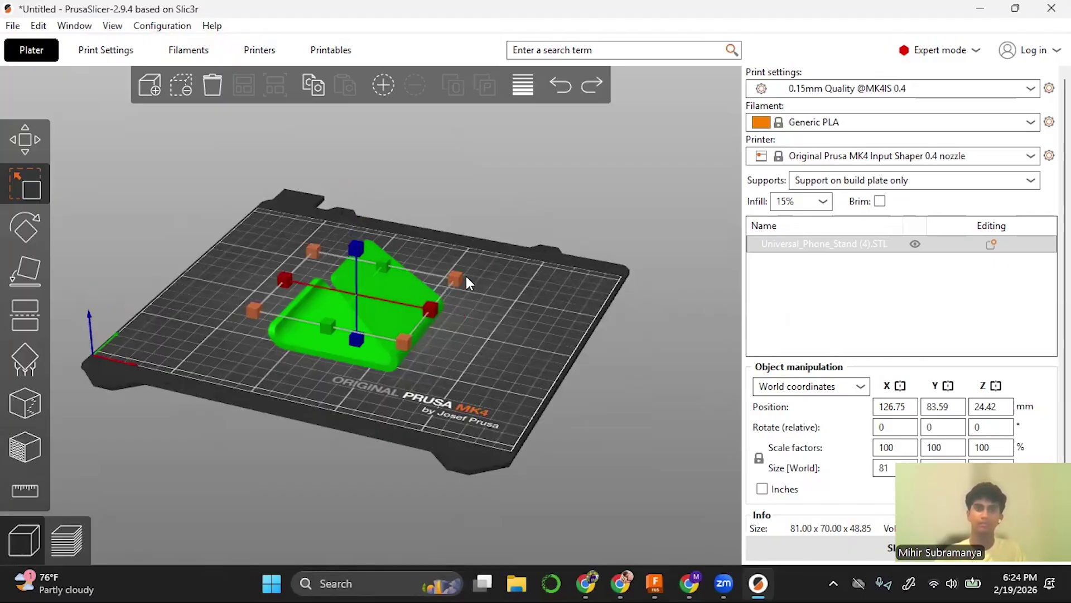
drag(403, 341, 518, 312)
key(ctrl+z)
Try rotating the phone stand about the X axis with the Rotate tool, and undo the rotation.
key(r)
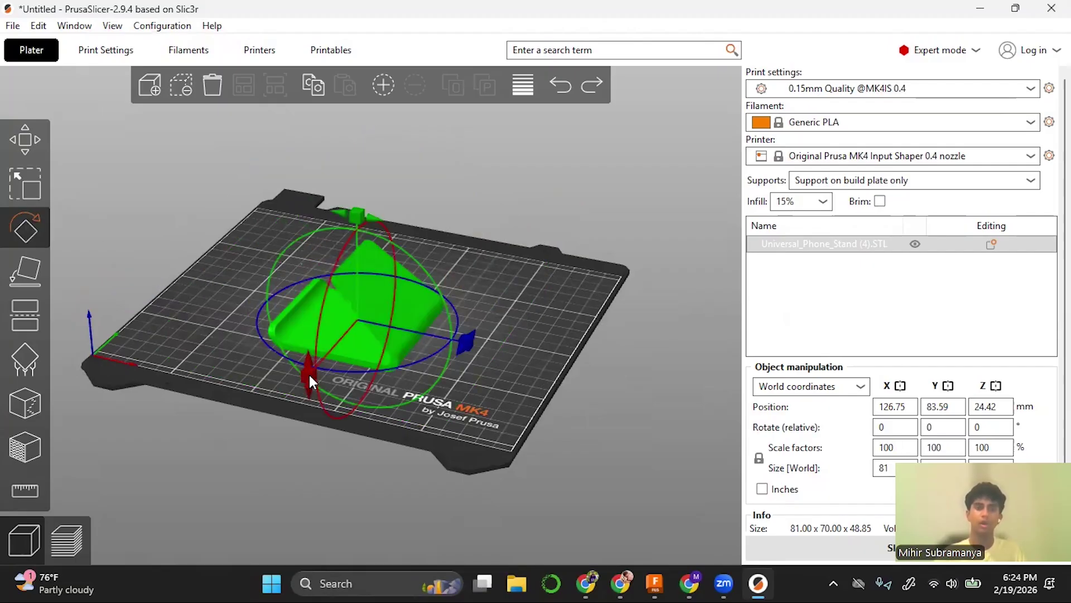
drag(375, 379, 459, 240)
drag(299, 338, 304, 368)
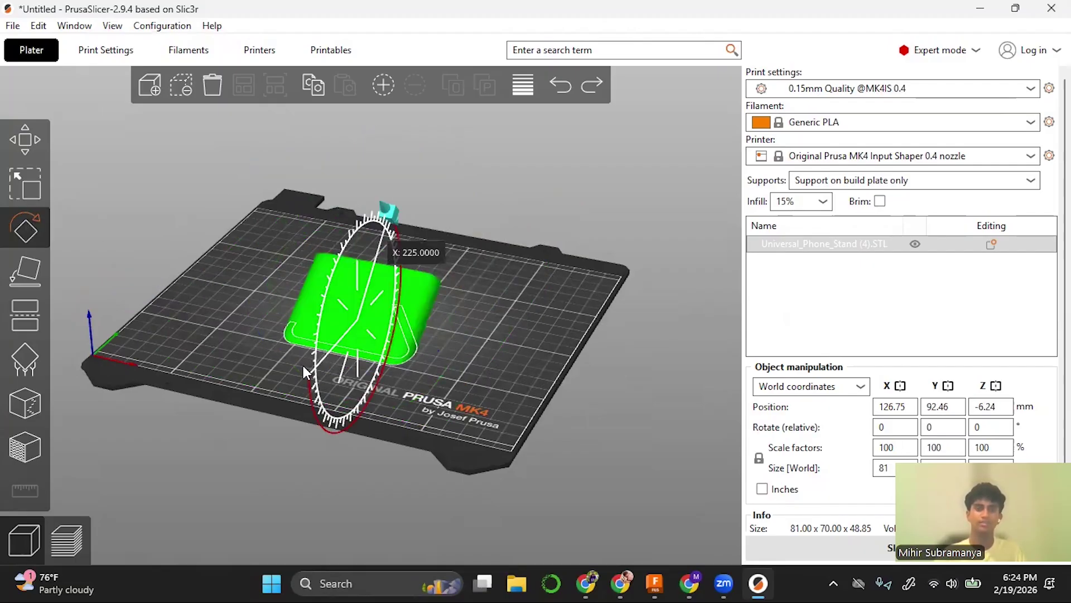
drag(501, 360, 469, 357)
key(ctrl+z)
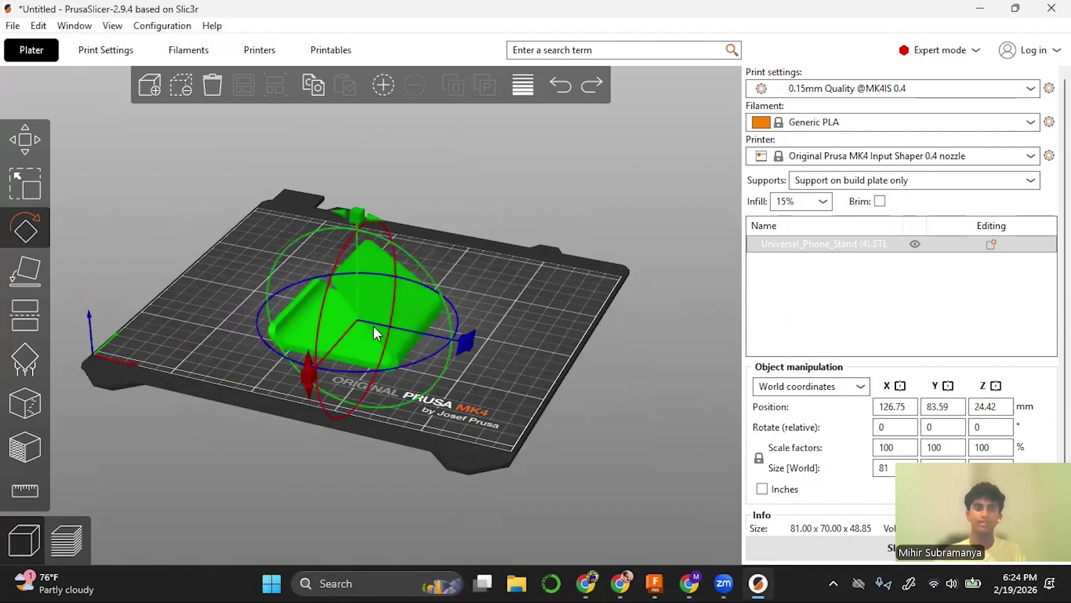
Rotate the phone stand about the Y axis so that it stands upright on its folded edge.
drag(456, 302, 500, 320)
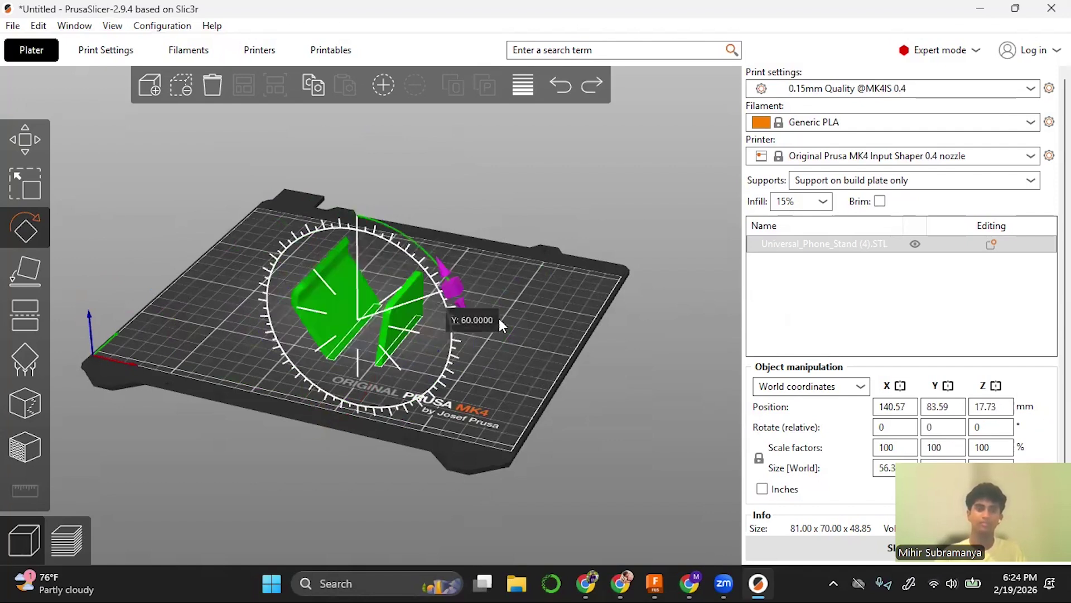
click(528, 381)
drag(541, 379, 430, 284)
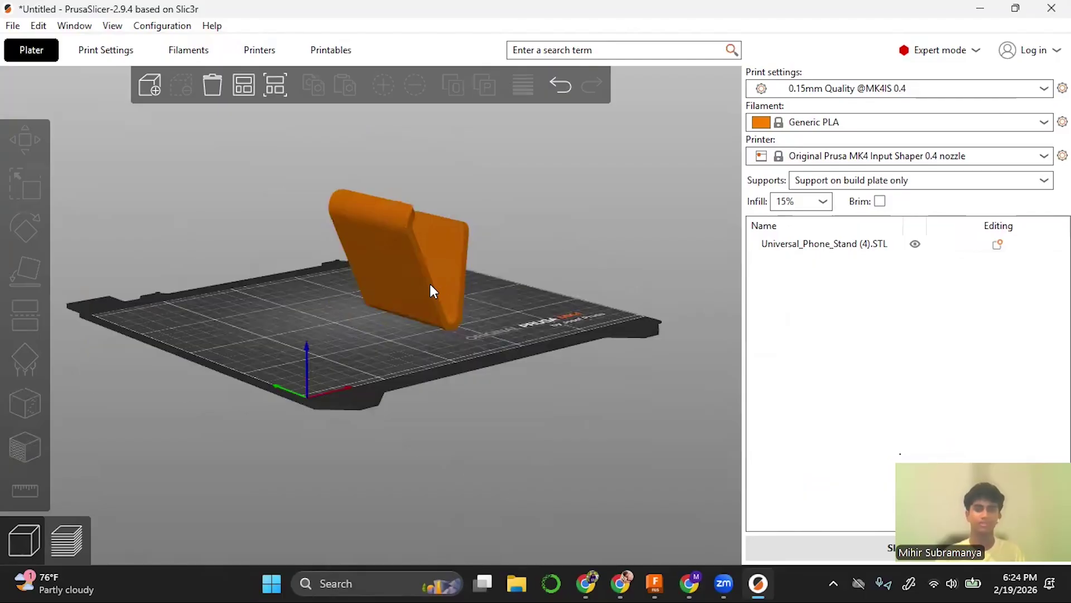
Lay the phone stand back down on its large flat base face with the Place on face tool.
click(430, 283)
click(429, 283)
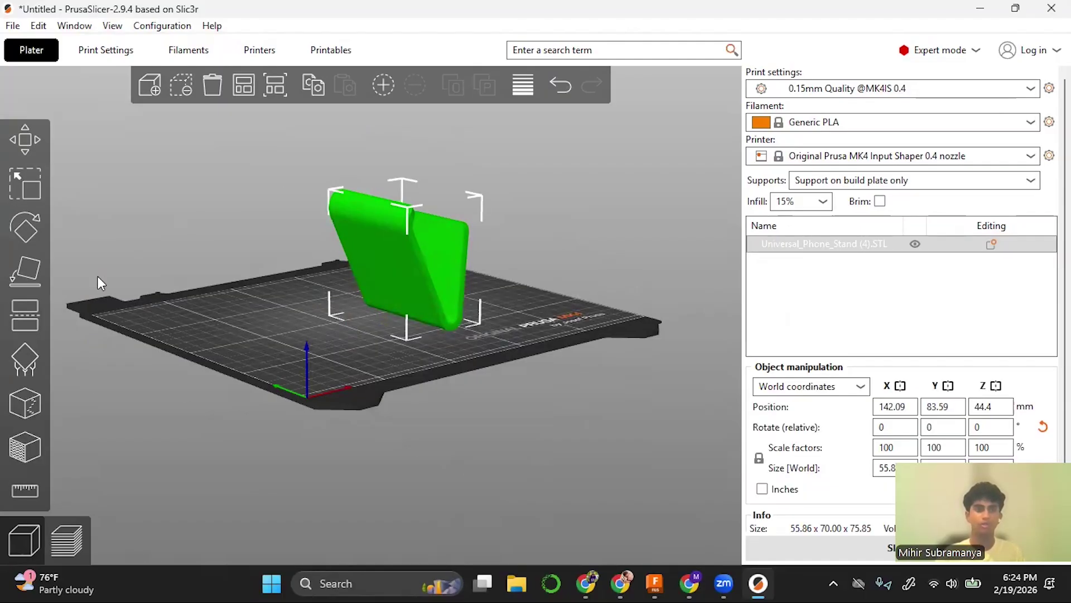
click(25, 271)
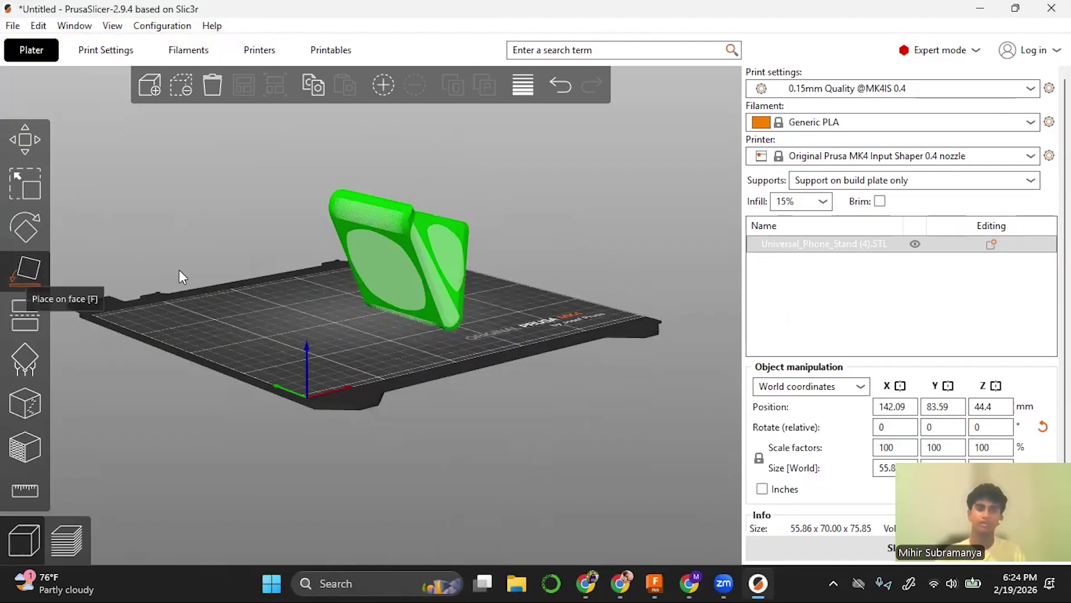
click(384, 258)
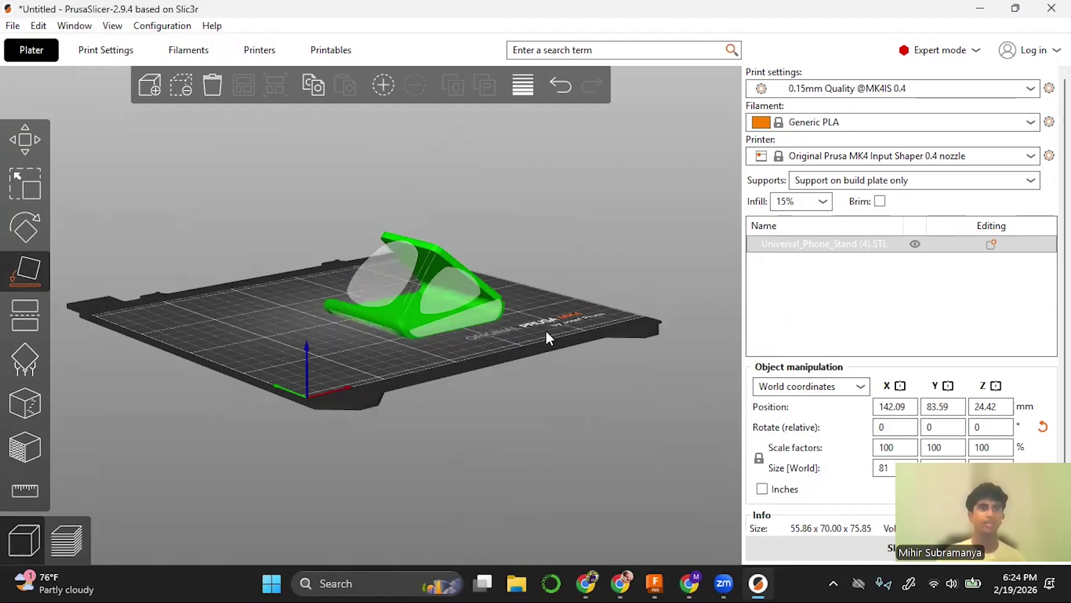
Move the phone stand towards the middle of the build plate, to about X 130.82 and Y 100.75 mm.
click(554, 348)
drag(554, 348, 383, 366)
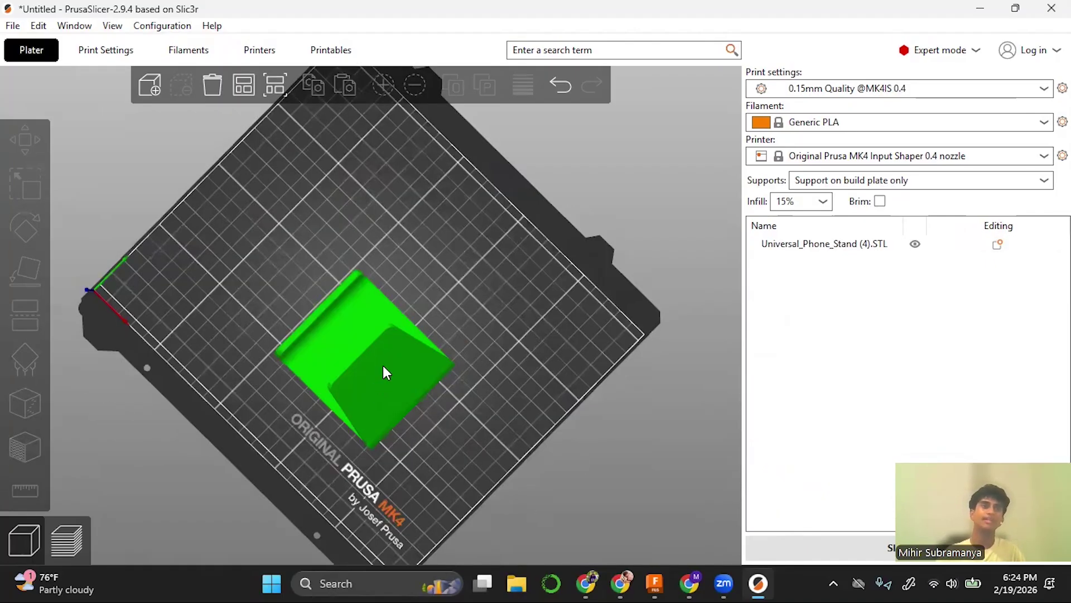
click(383, 353)
drag(487, 372, 407, 334)
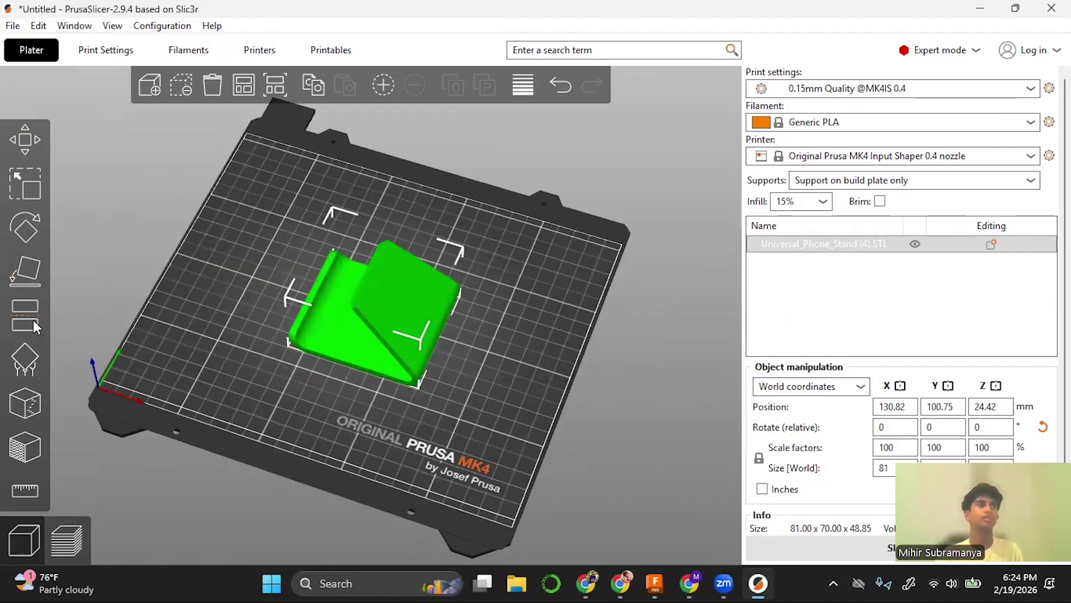
Preview a planar cut through the phone stand with the Cut tool, and leave it without cutting.
click(32, 319)
drag(421, 282, 367, 343)
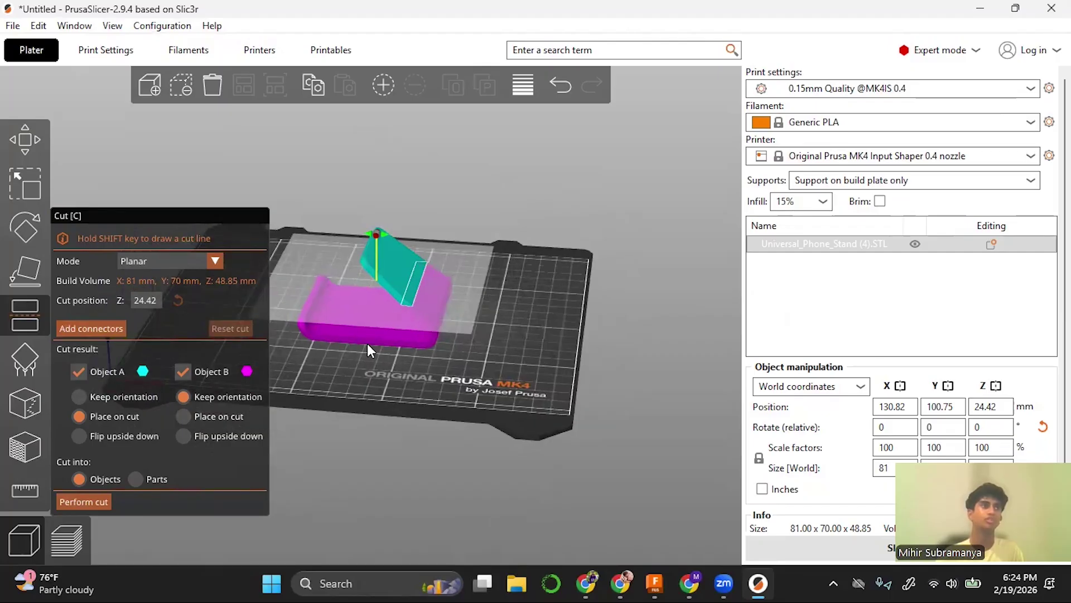
key(ctrl+z)
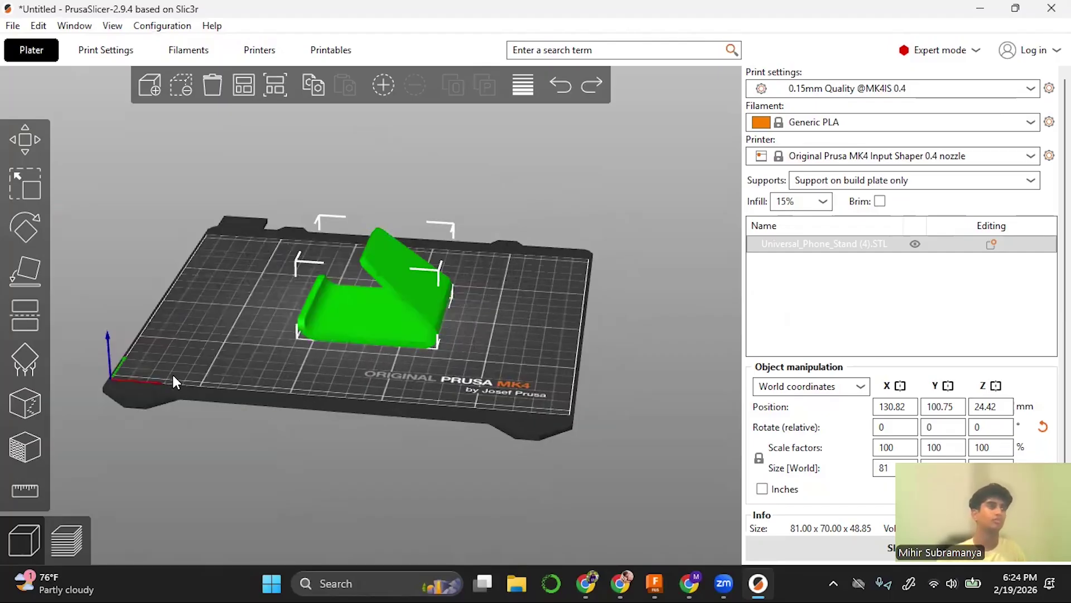
drag(490, 237, 521, 260)
drag(596, 266, 543, 290)
key(0)
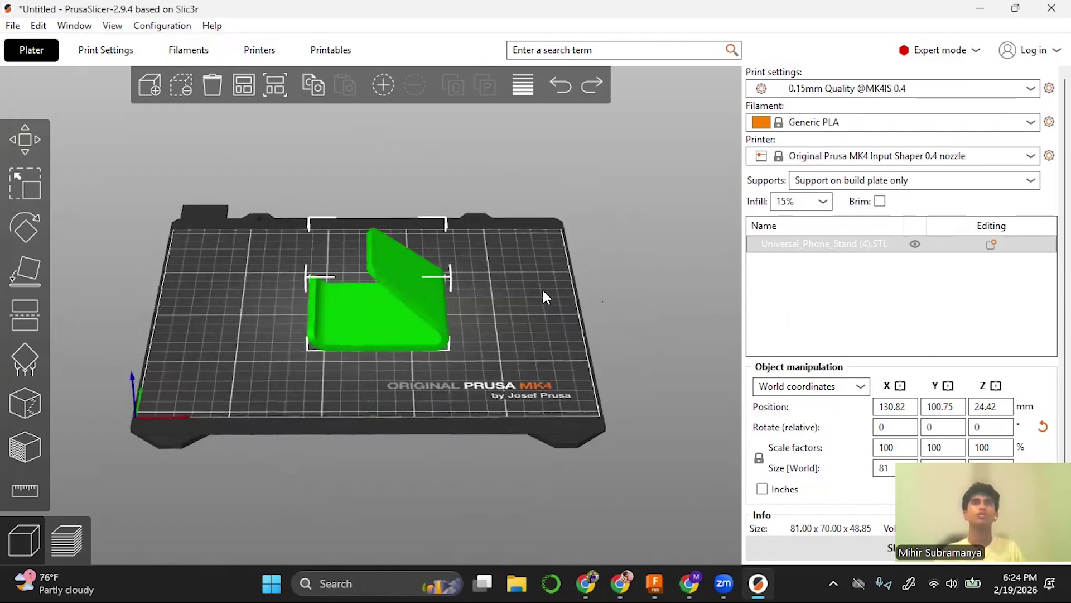
click(810, 98)
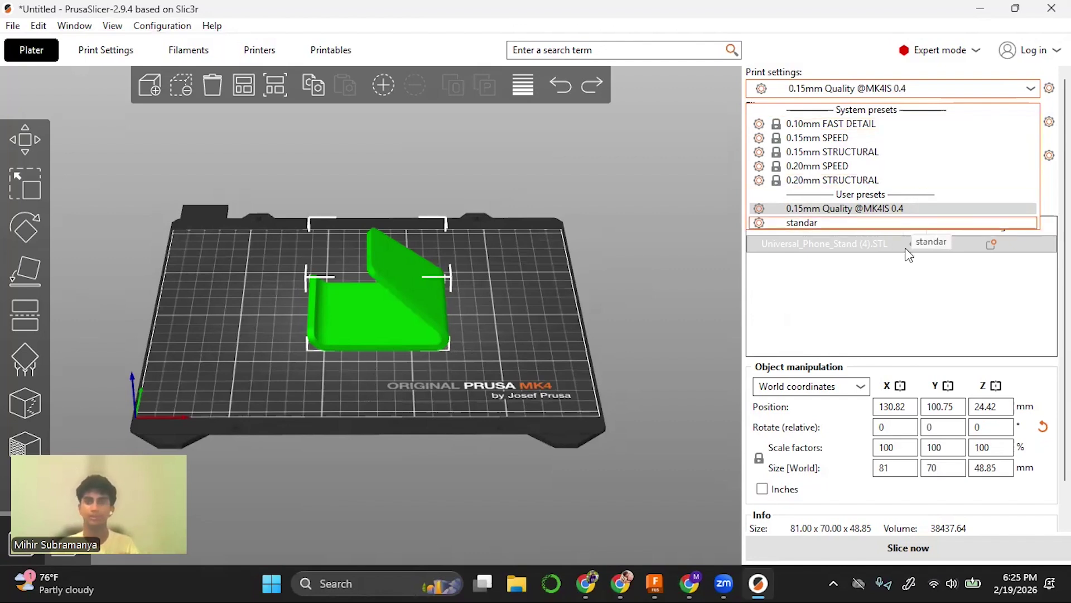
click(913, 282)
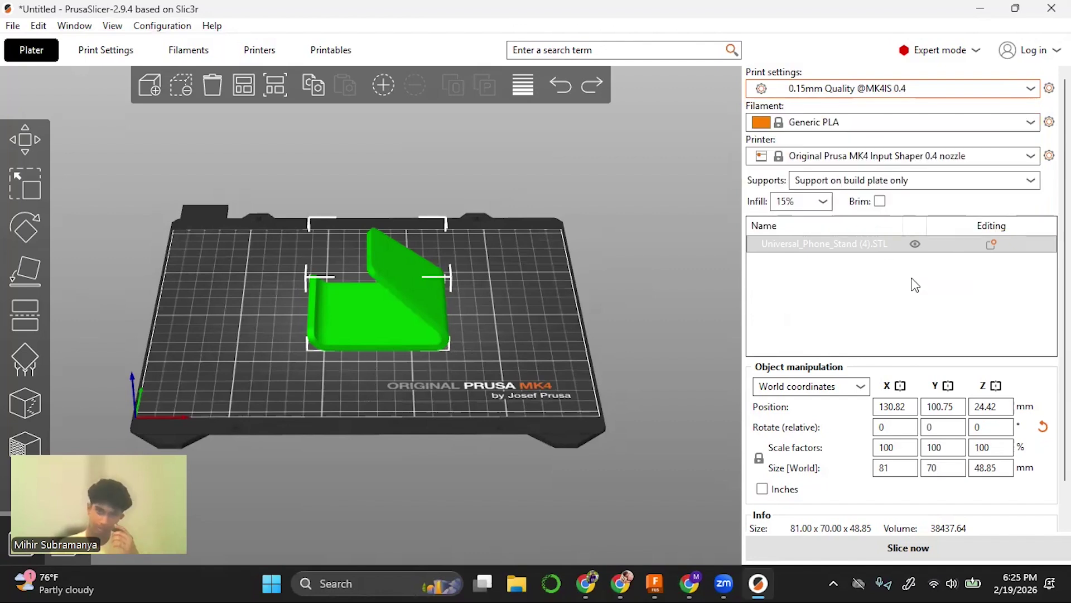
click(878, 124)
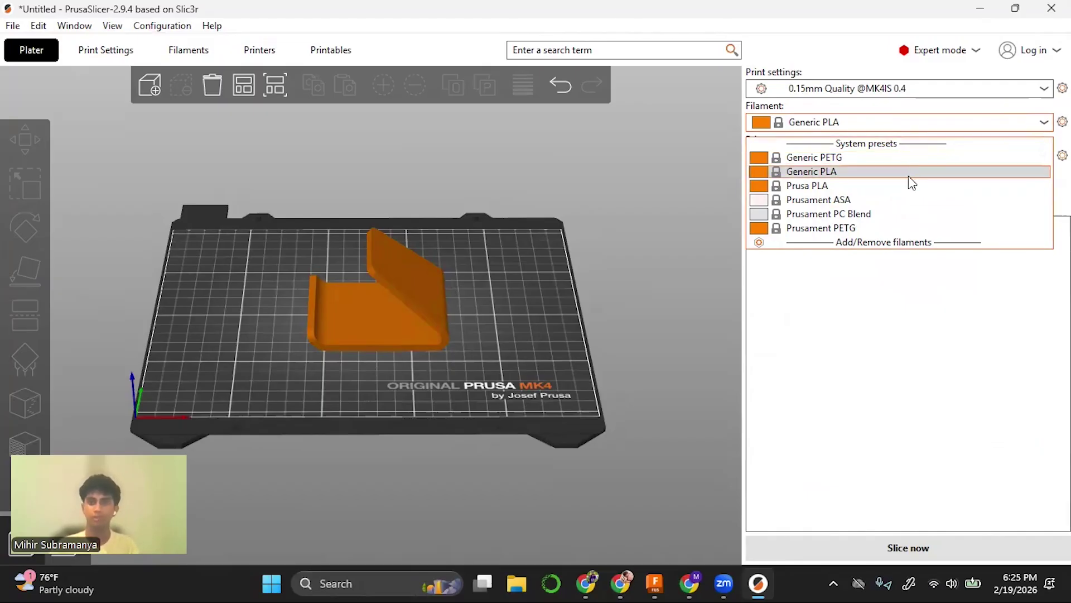
click(909, 174)
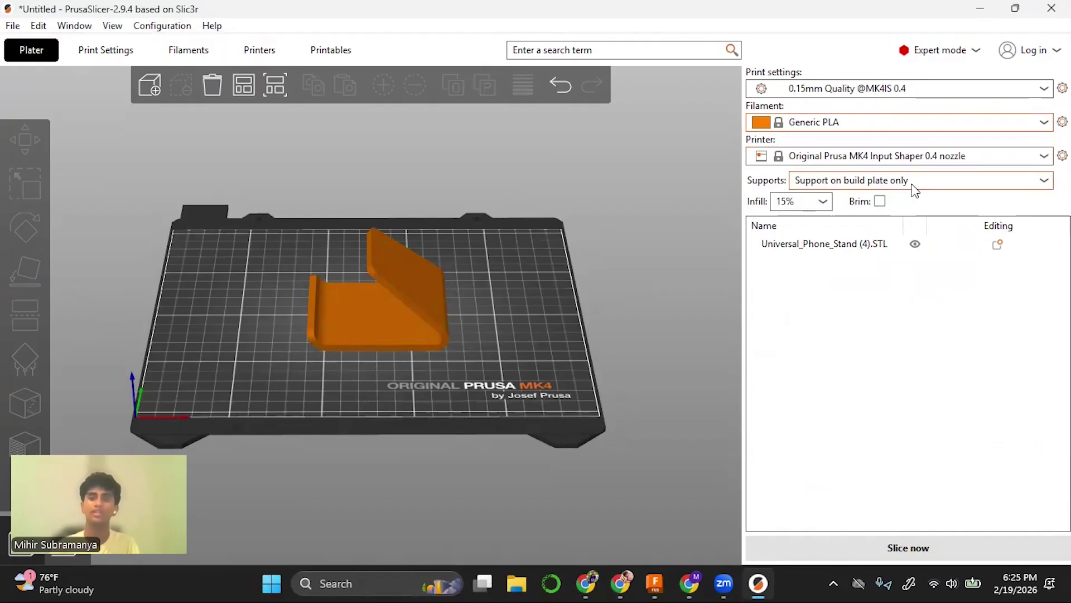
Slice the phone stand with the current print settings.
drag(654, 229, 663, 218)
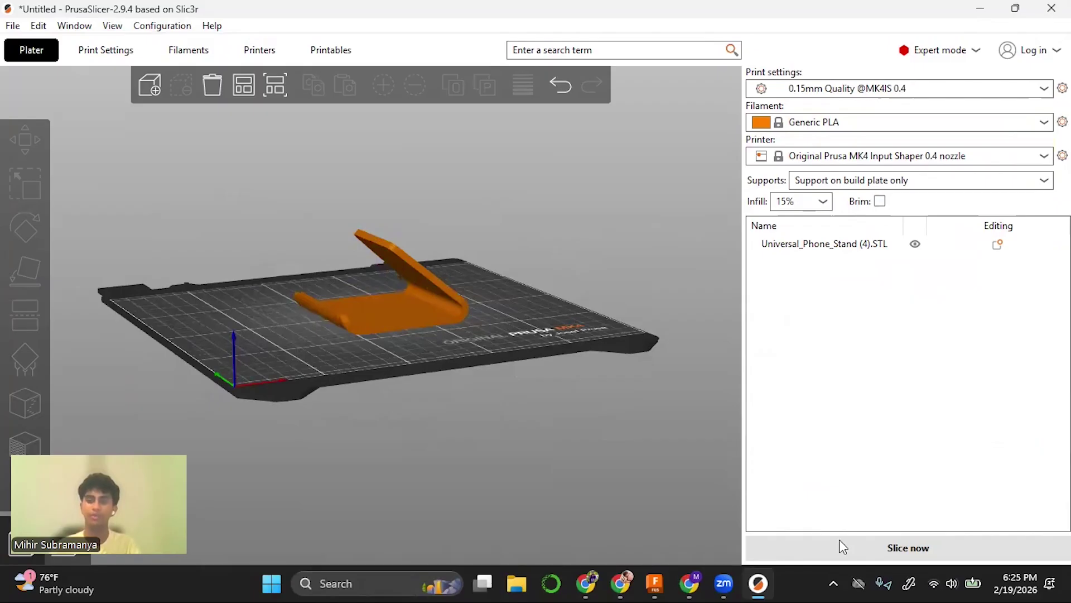
click(838, 546)
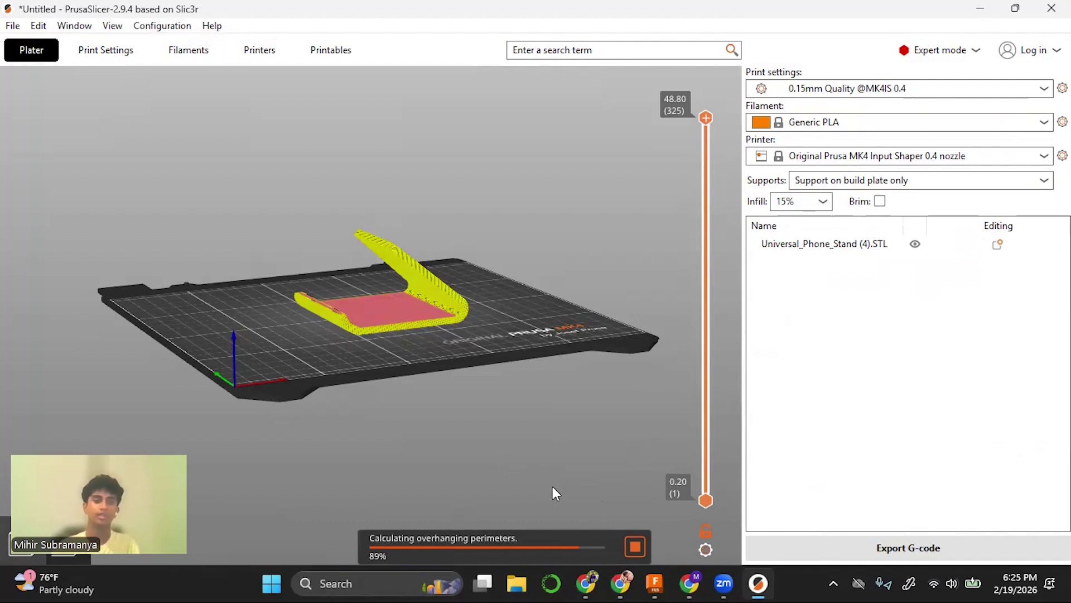
Examine the sliced preview of the phone stand and its generated support material from several angles.
drag(501, 415, 370, 252)
scroll(370, 253, up, 8)
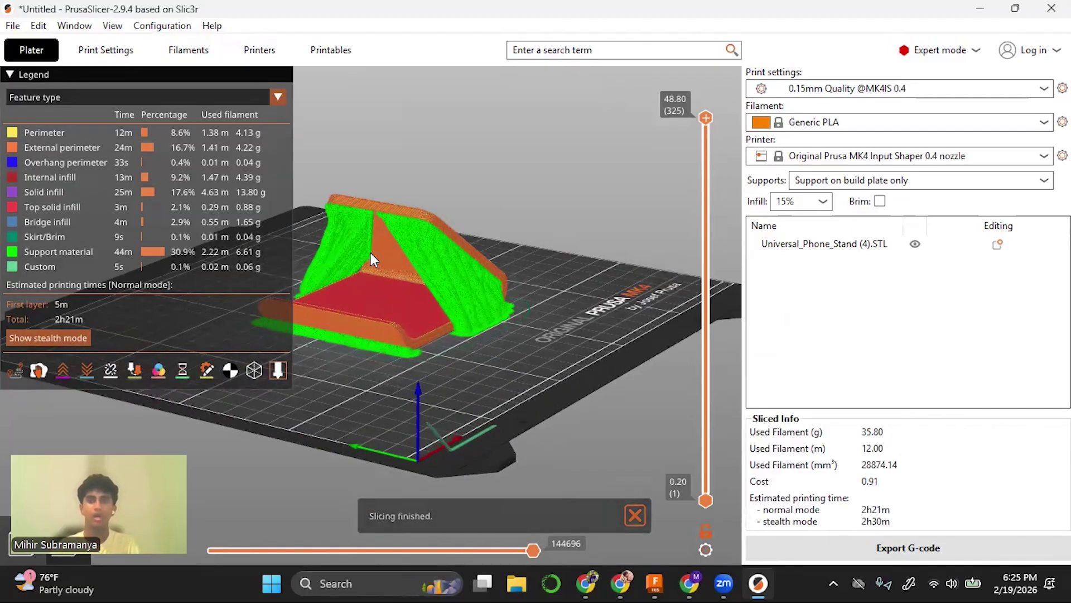
right_drag(371, 252, 402, 309)
scroll(417, 289, down, 2)
scroll(517, 293, up, 6)
drag(516, 293, 446, 258)
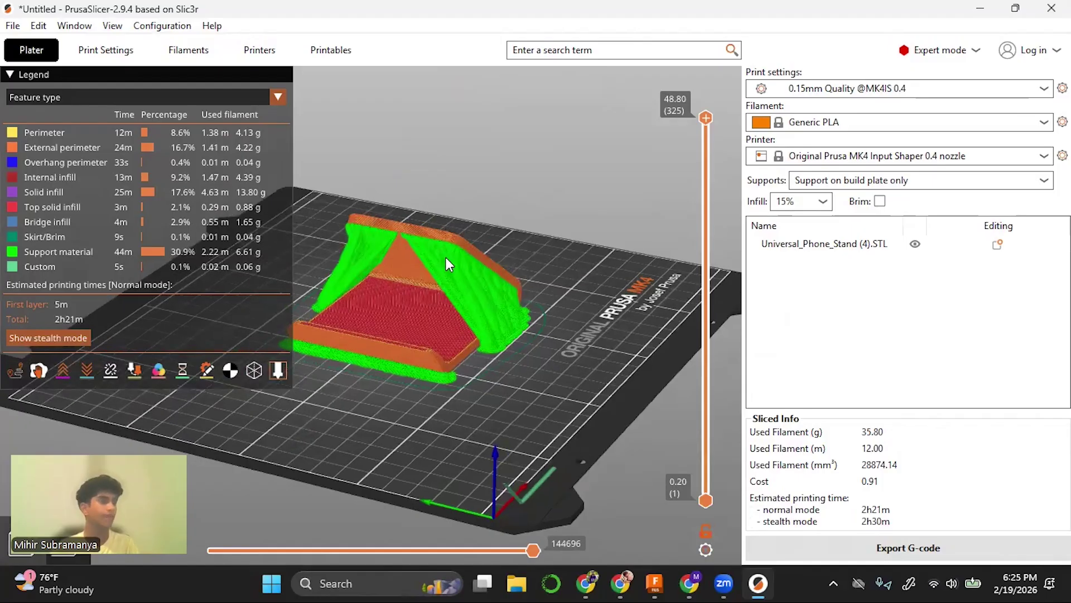
drag(564, 339, 863, 226)
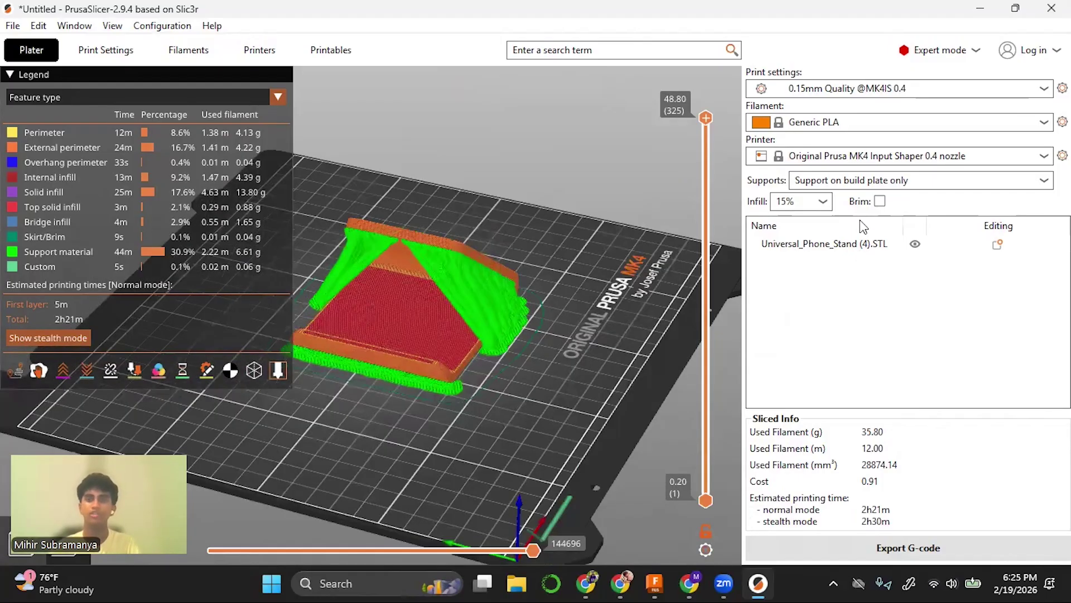
Review the support type options, keeping Support on build plate only, and inspect the support structures up close.
click(848, 183)
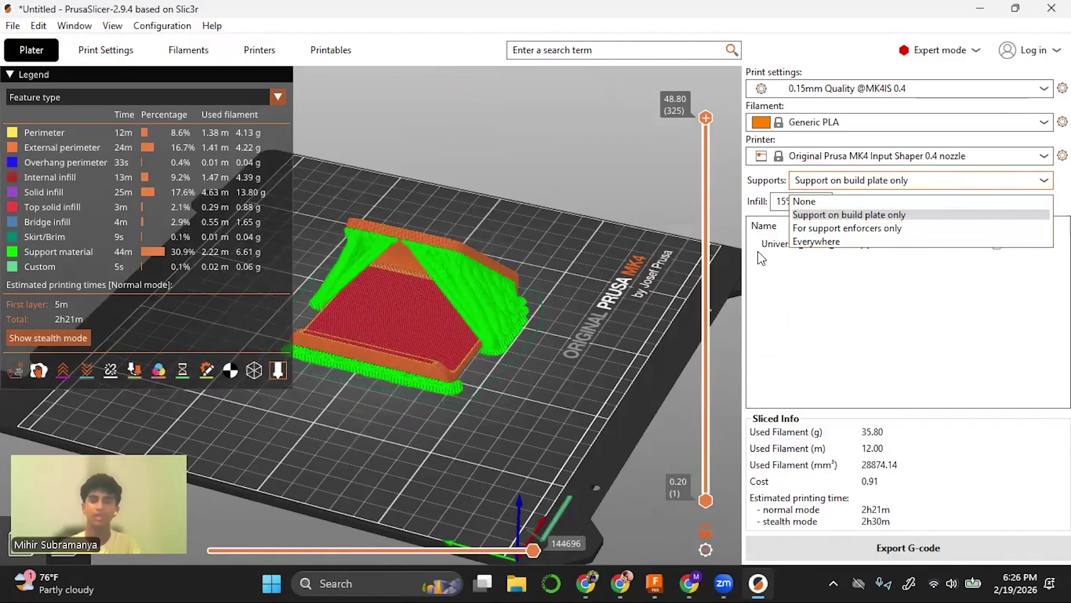
click(646, 270)
drag(627, 316, 649, 316)
scroll(398, 272, down, 6)
scroll(398, 271, up, 14)
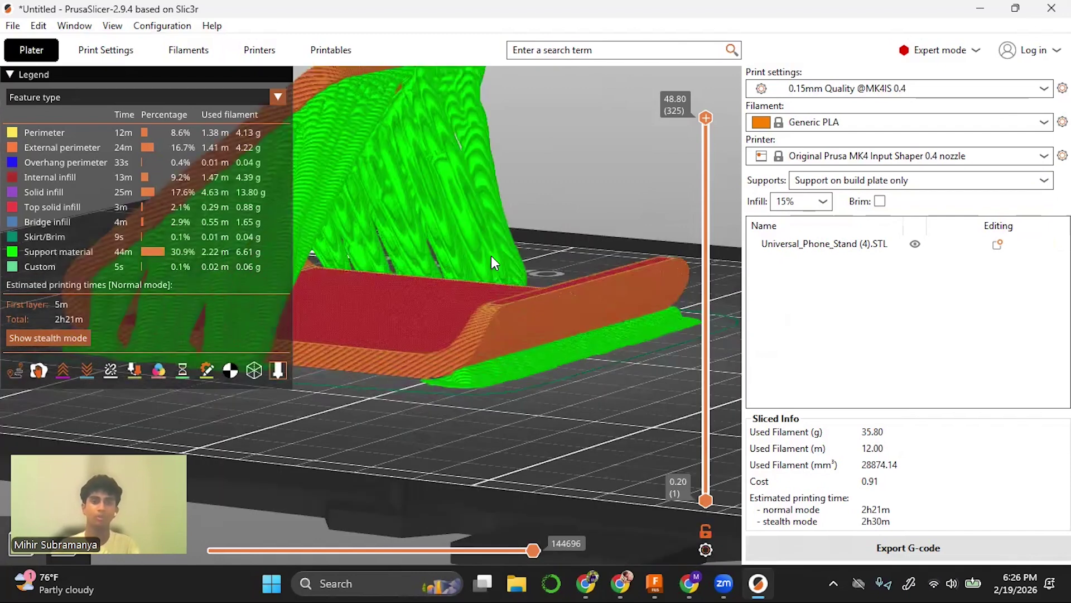
scroll(454, 327, up, 8)
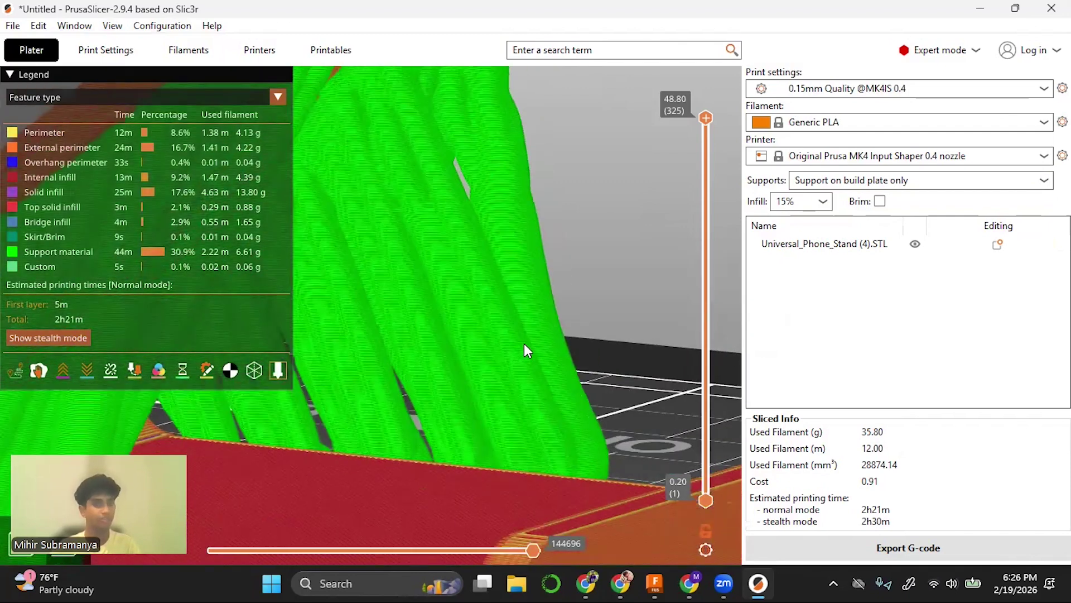
scroll(524, 343, down, 10)
drag(525, 312, 465, 314)
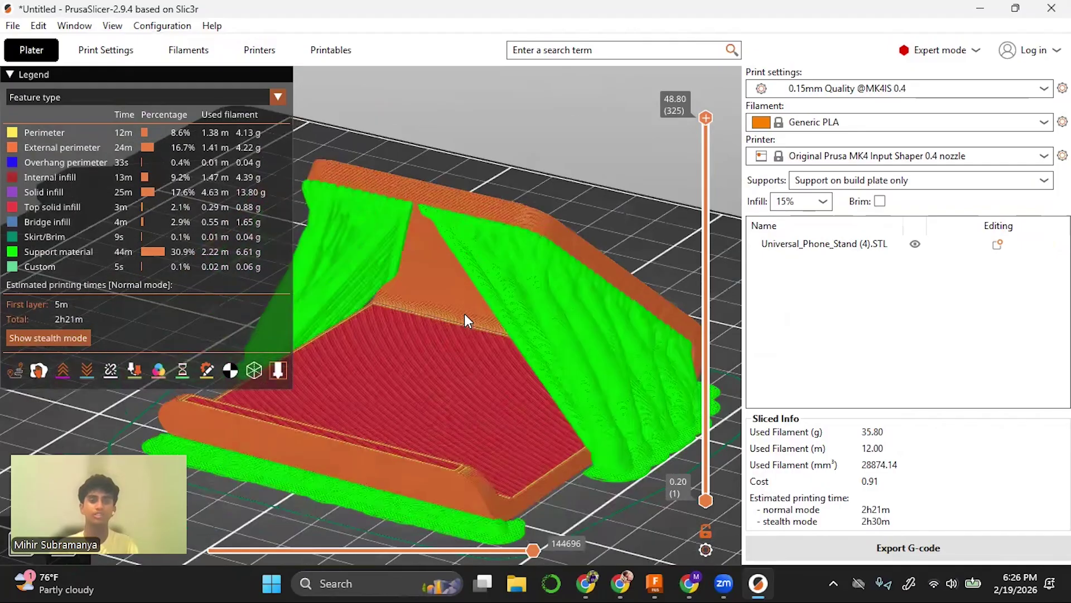
scroll(466, 313, up, 3)
scroll(534, 294, down, 10)
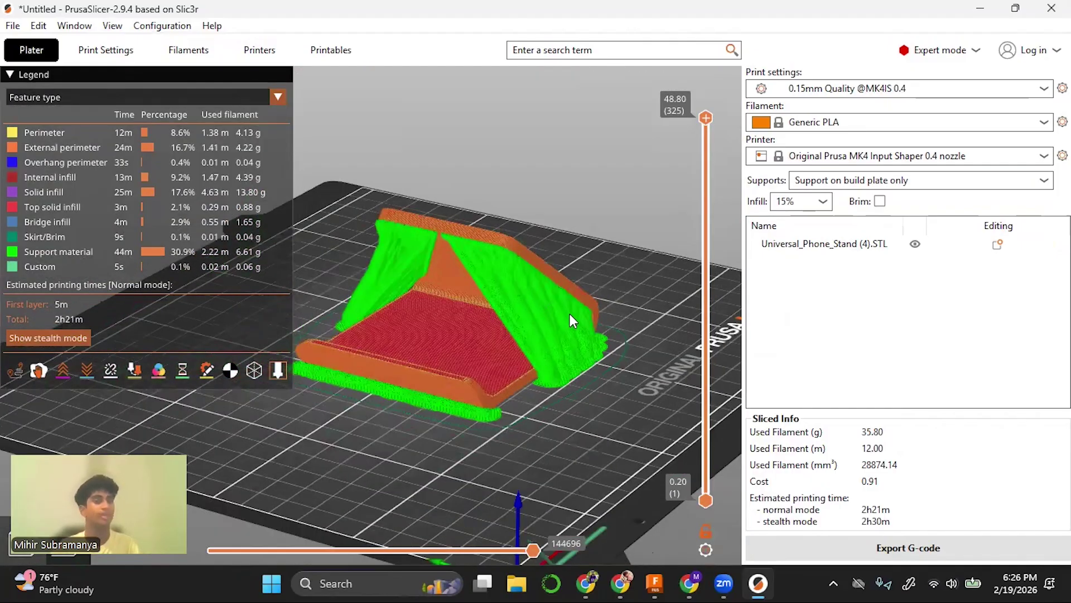
drag(570, 314, 531, 328)
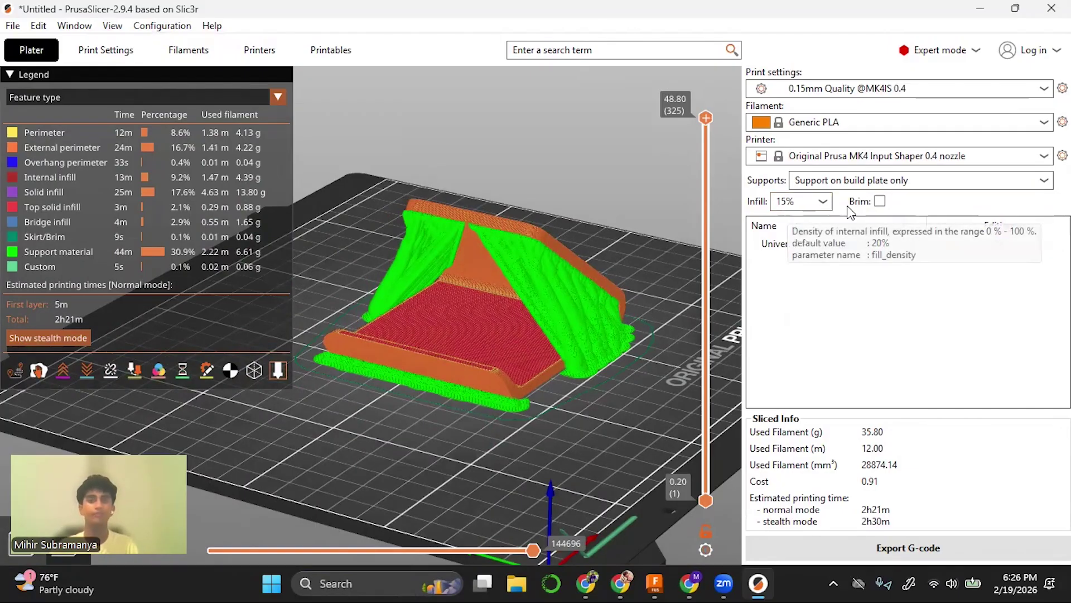
Set the phone stand's infill density to 20% and slice the model again.
click(824, 204)
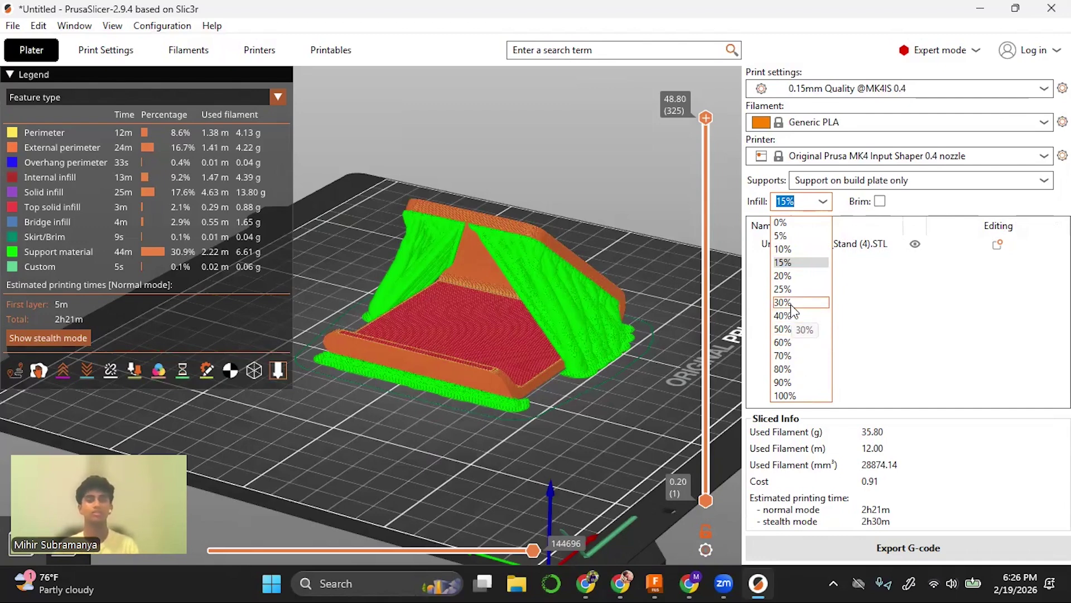
click(915, 301)
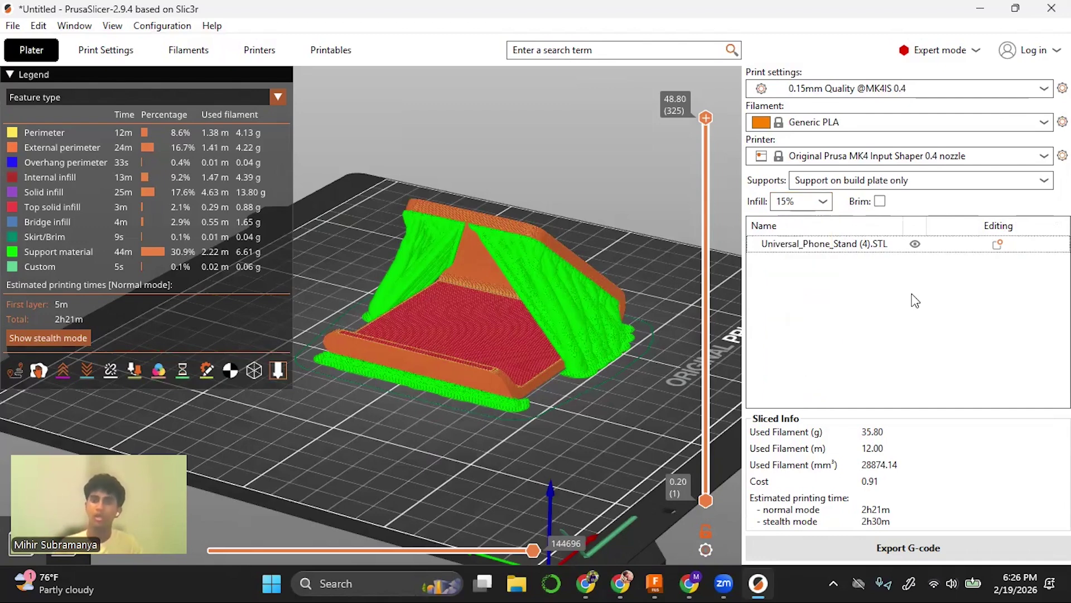
click(822, 208)
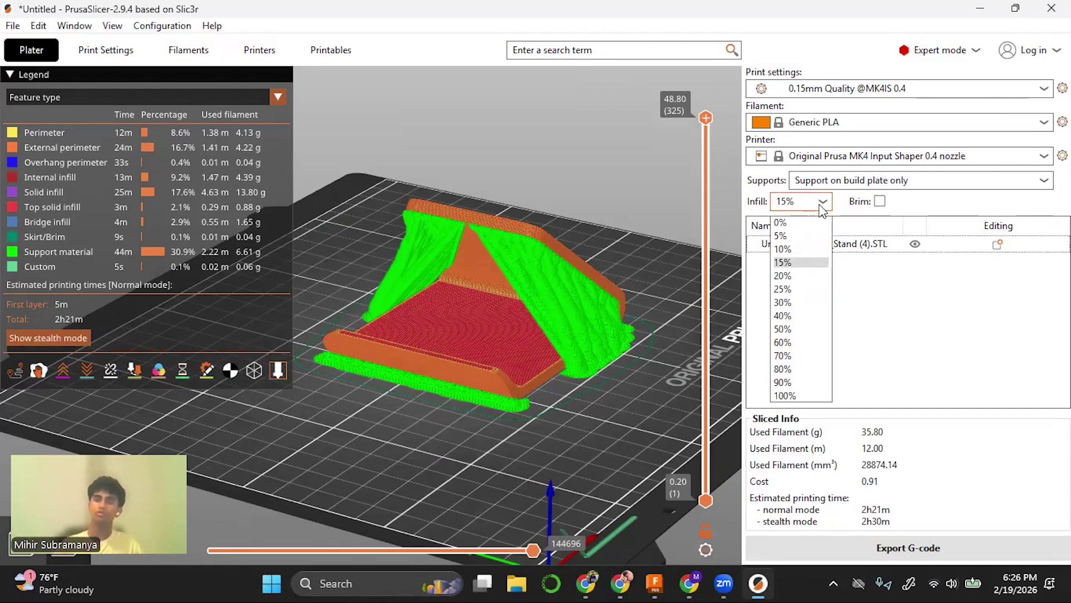
click(795, 274)
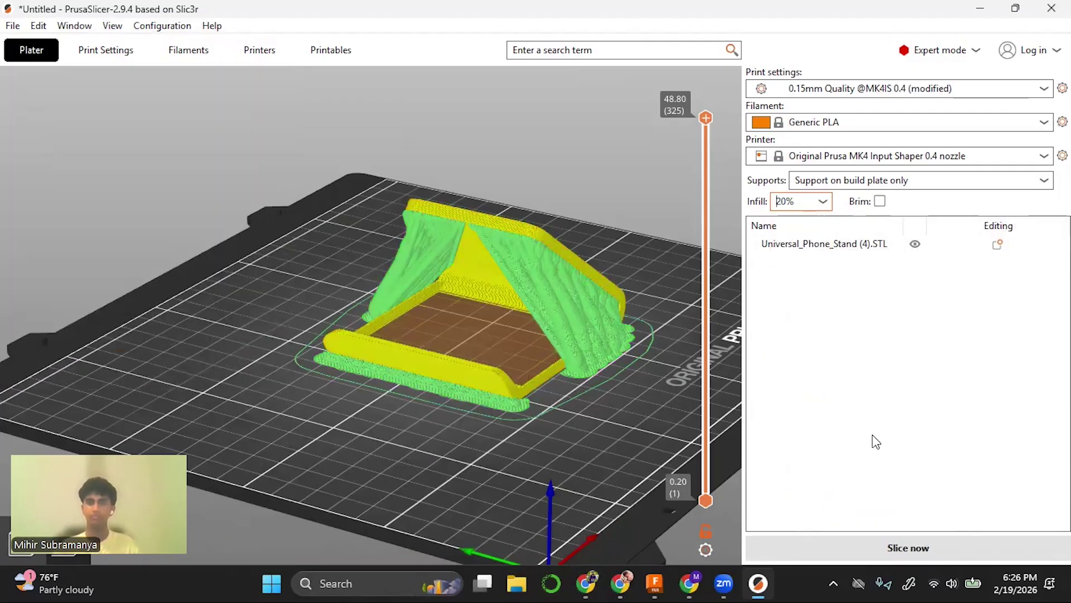
click(955, 551)
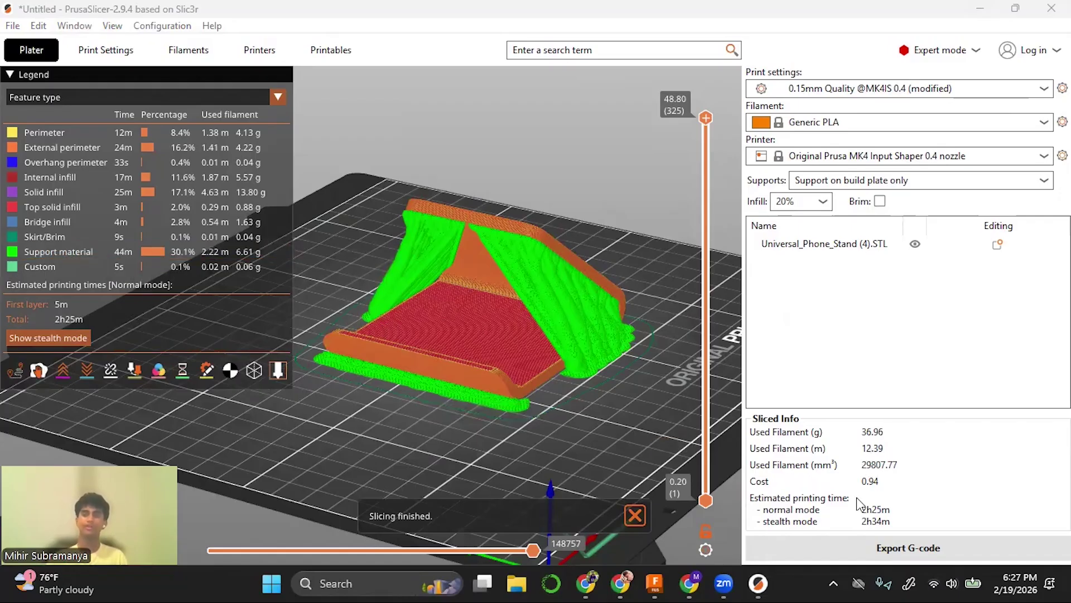
click(876, 554)
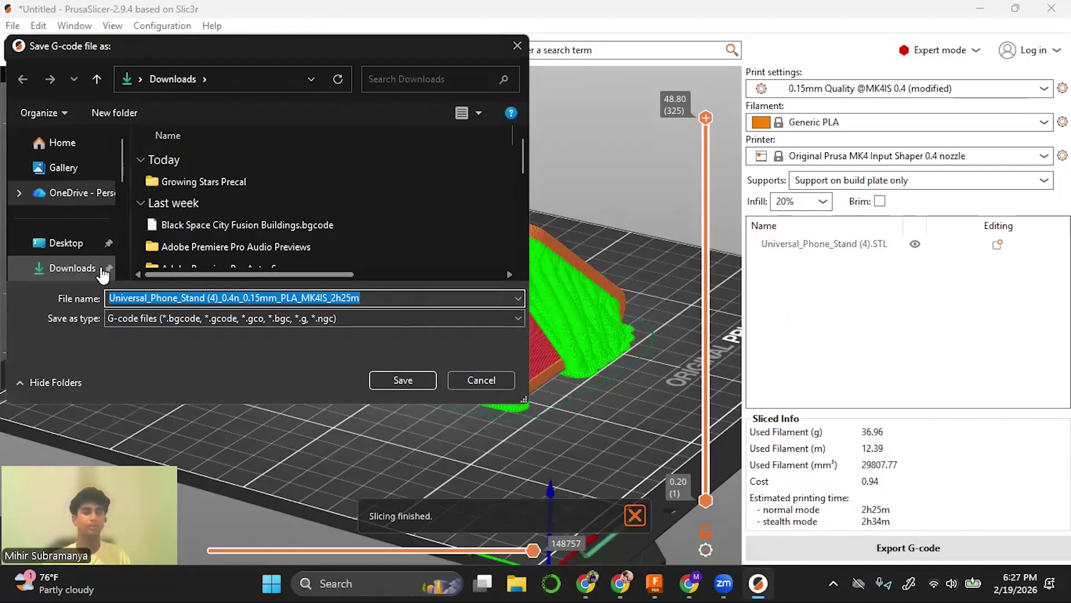
click(72, 268)
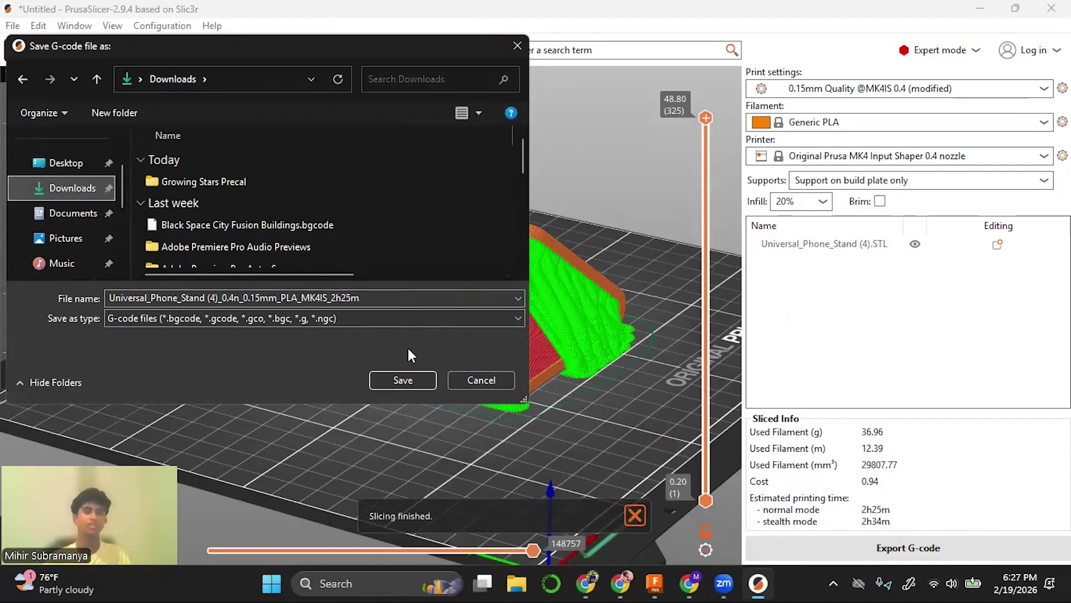
click(460, 375)
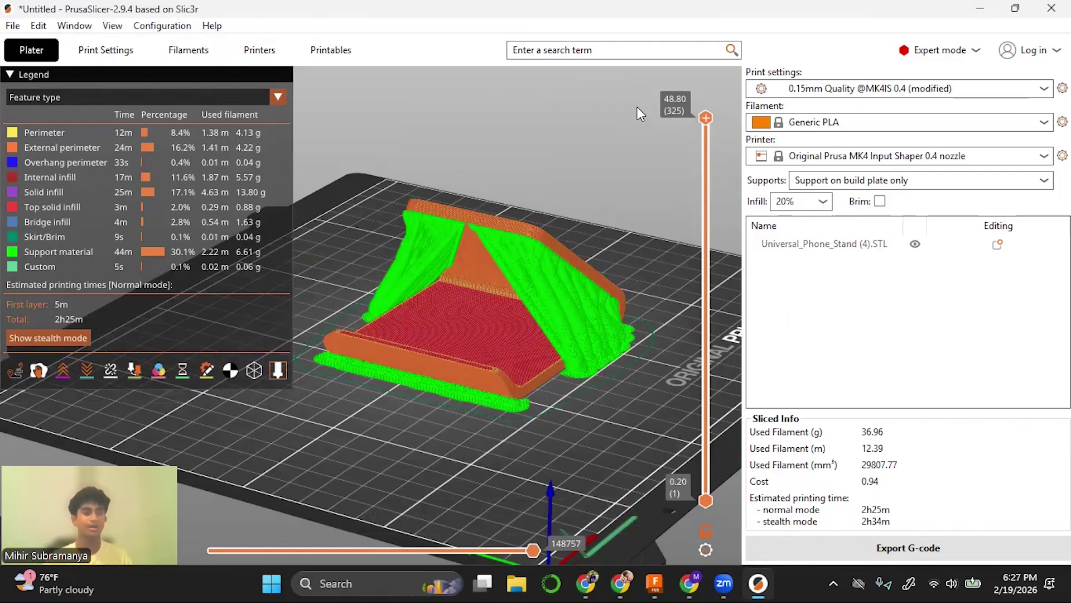
mouse_move(698, 142)
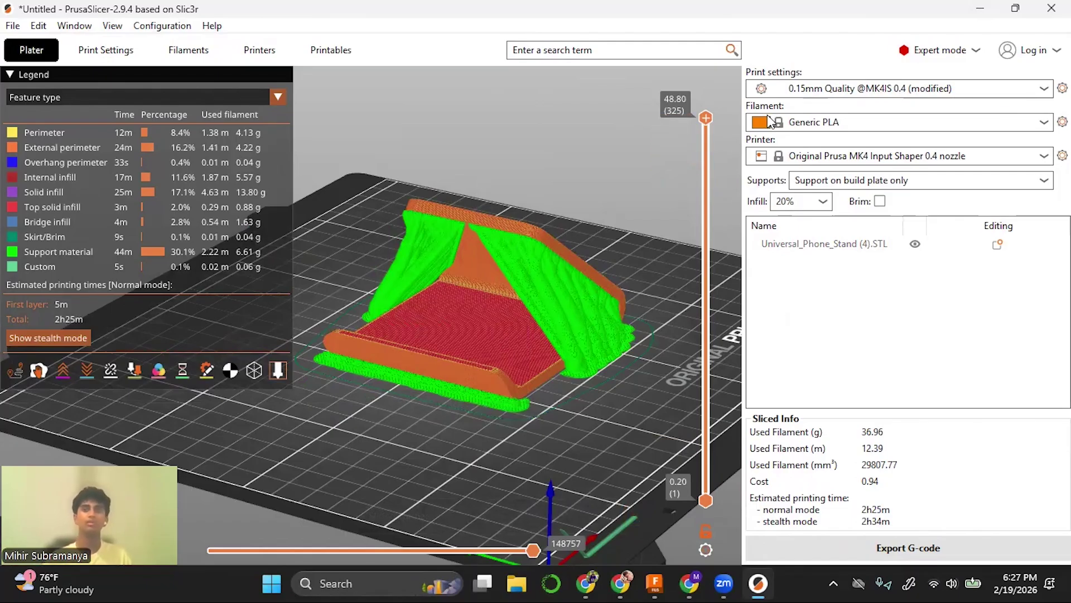